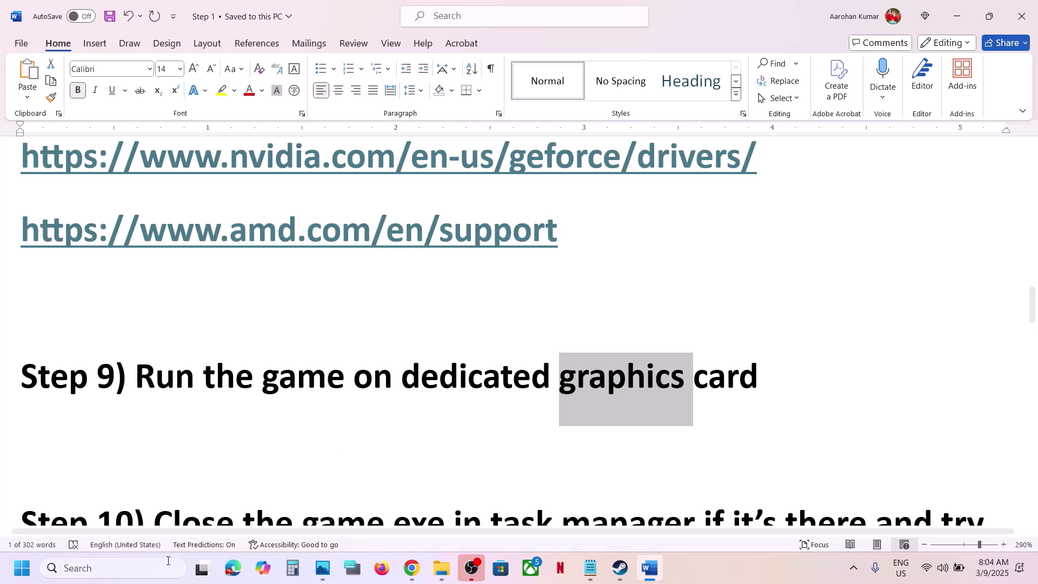
Add WWE2K25_x64.exe from the Steam WWE 2K25 folder to the Graphics settings app list
click(117, 568)
text(graphics)
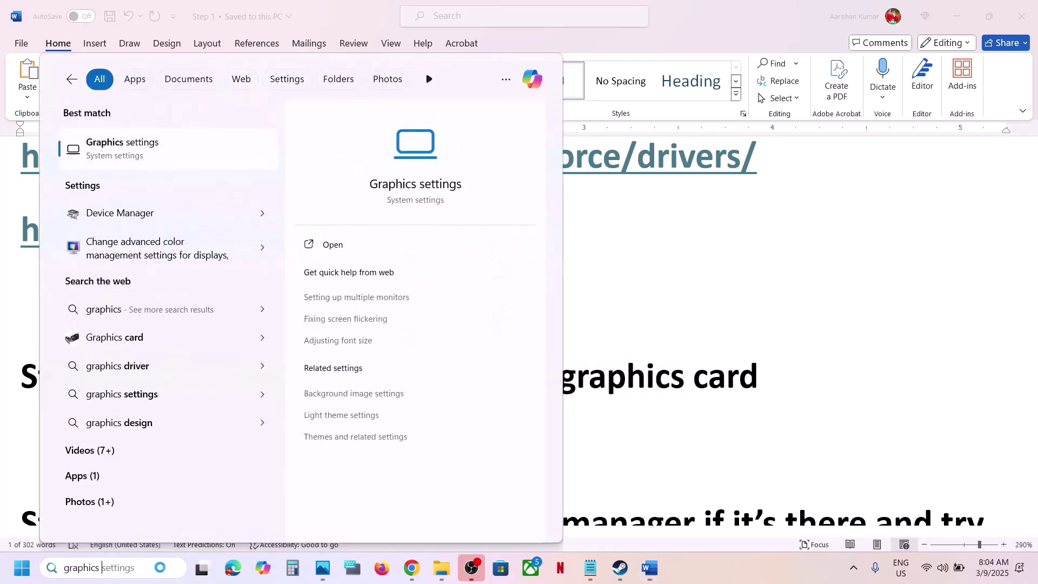
click(128, 165)
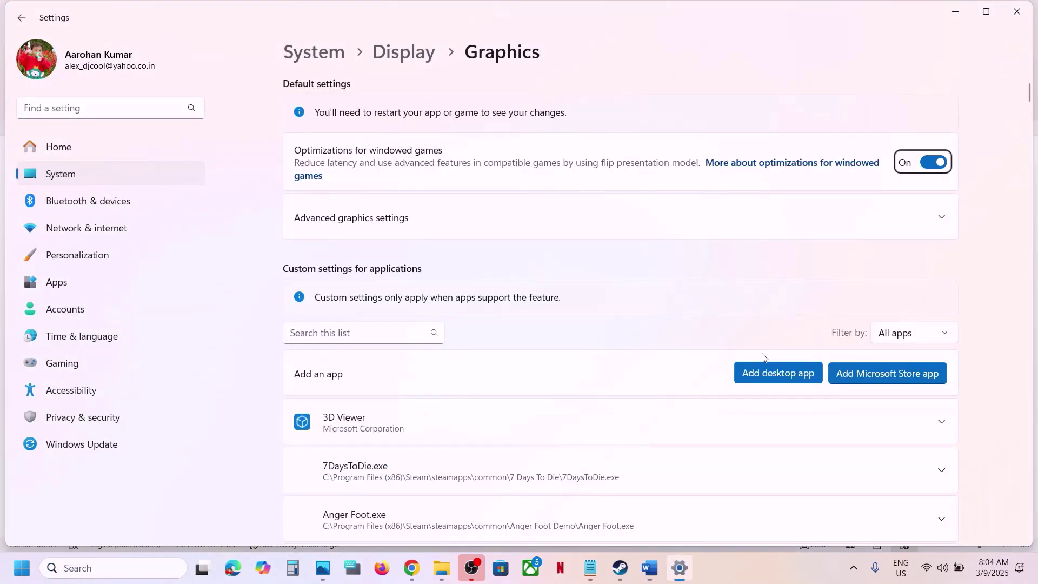
click(764, 371)
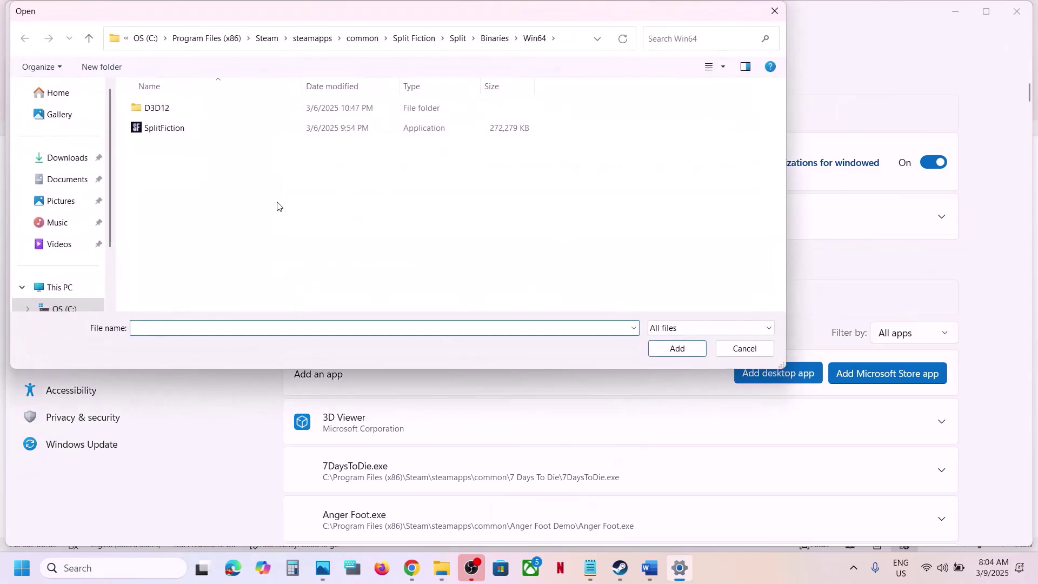
click(362, 37)
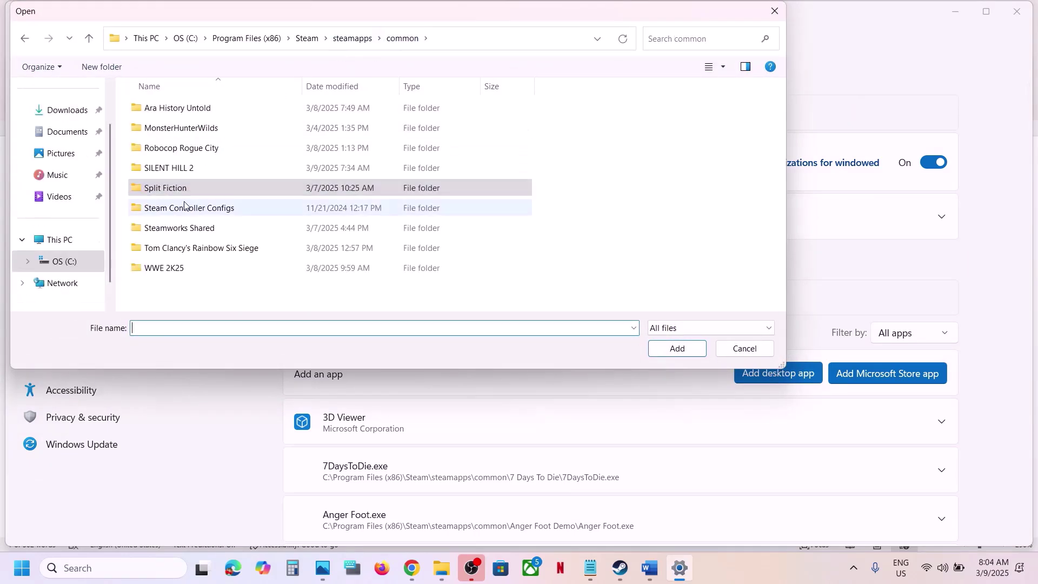
double_click(165, 268)
click(169, 147)
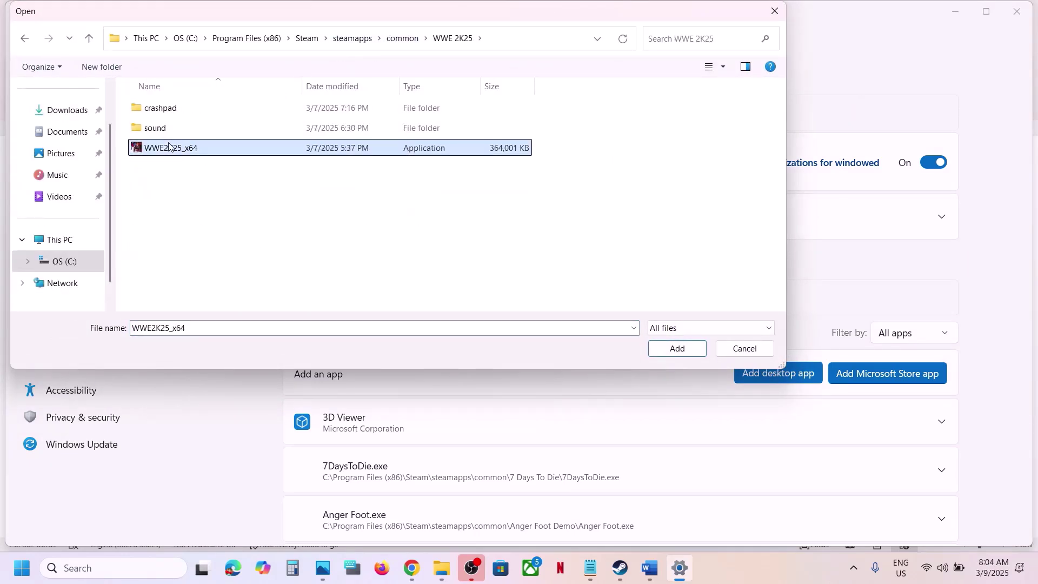
click(677, 349)
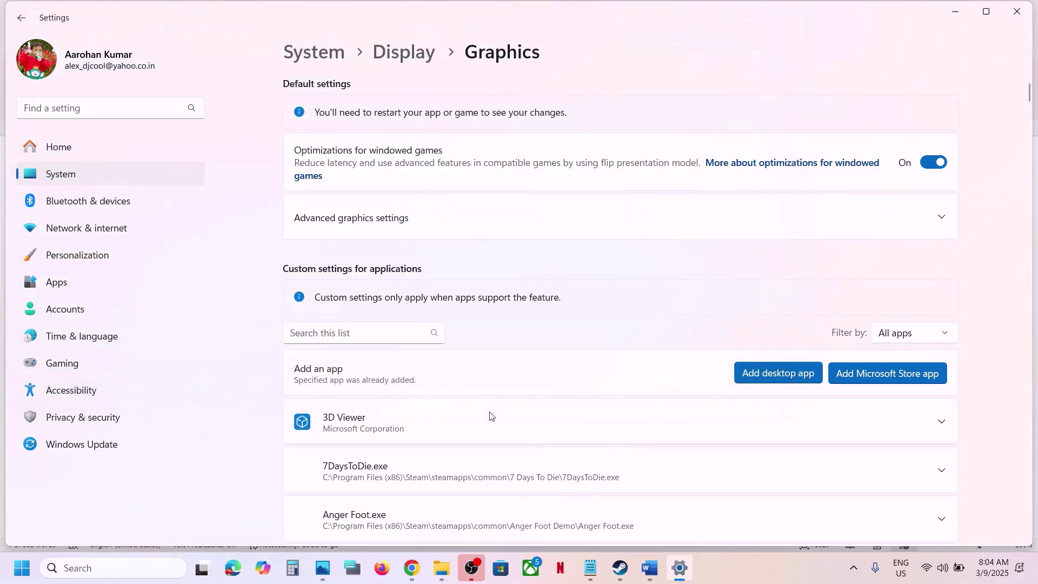
Set WWE 2K25's GPU preference to High Performance (NVIDIA RTX 3050) and close Settings
scroll(489, 417, down, 8)
scroll(490, 415, down, 20)
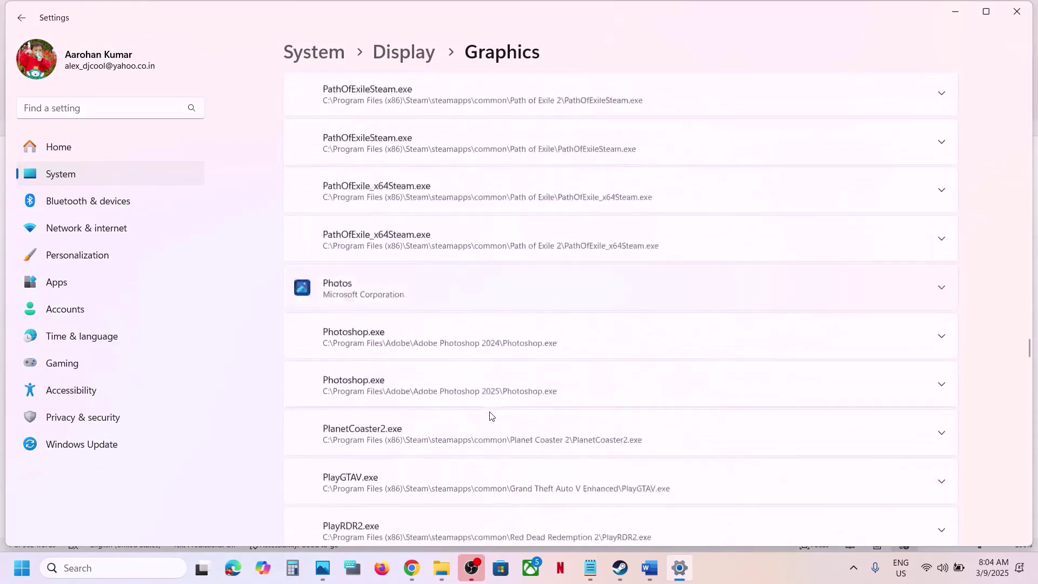
scroll(490, 415, down, 20)
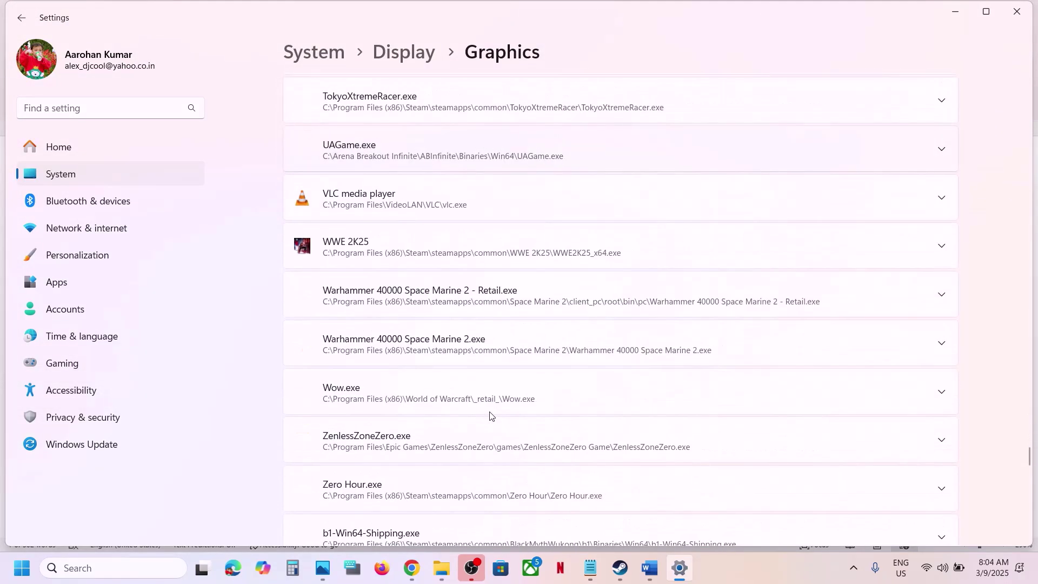
click(402, 258)
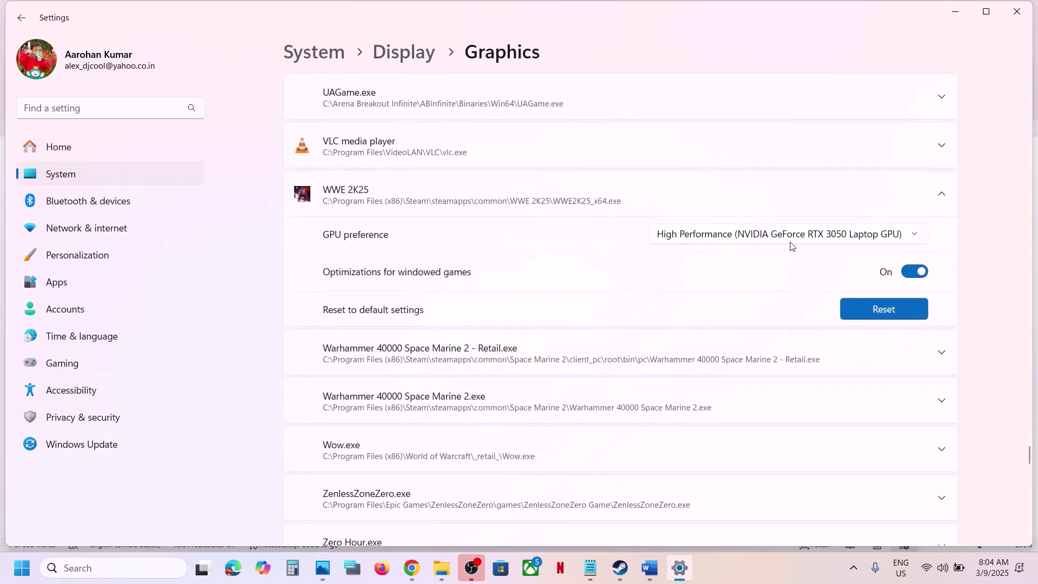
click(789, 238)
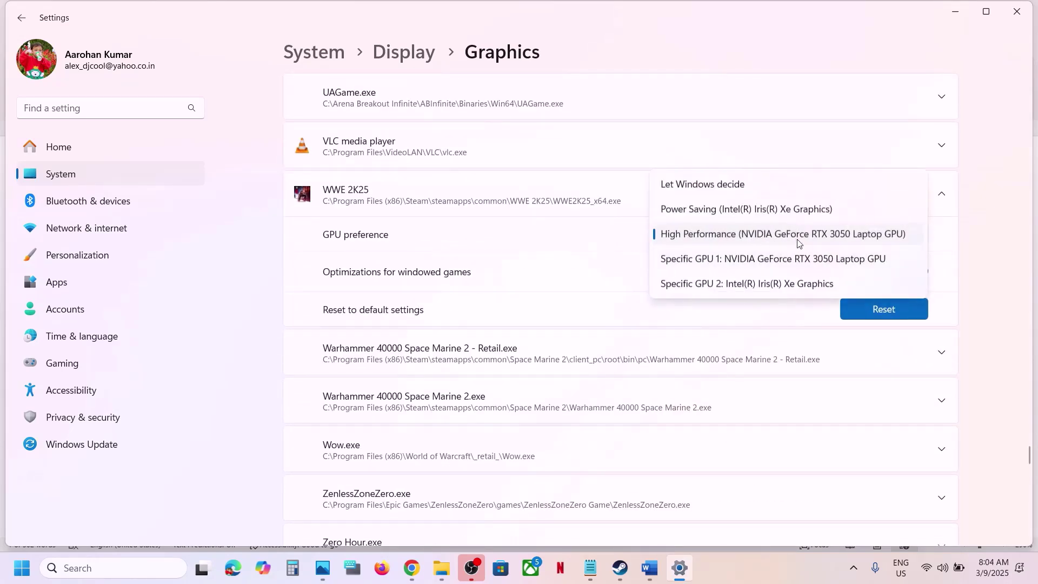
click(768, 238)
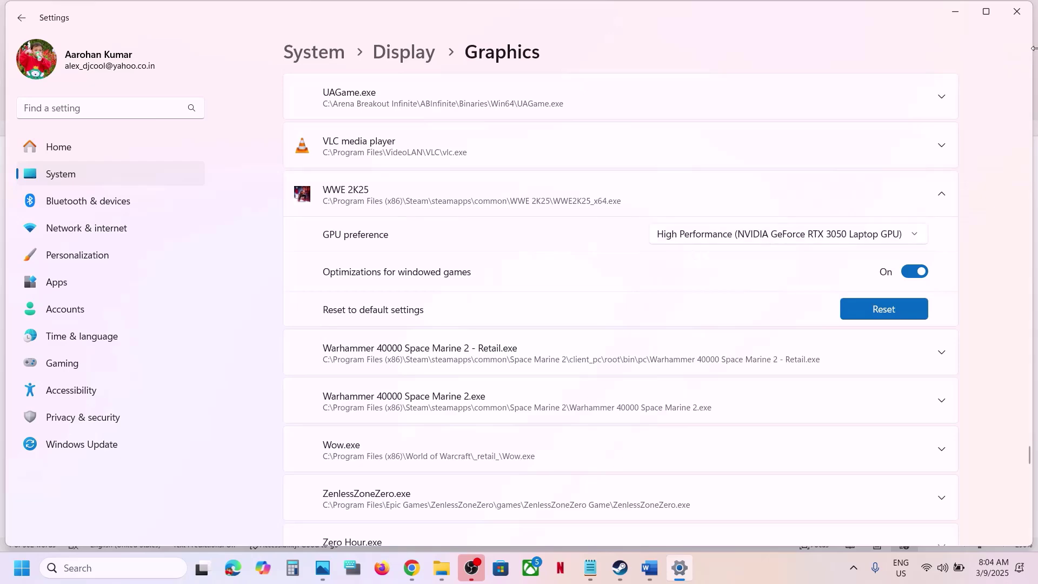
click(1017, 12)
Highlight Step 10's instruction about closing the game in the Word guide
scroll(601, 402, down, 2)
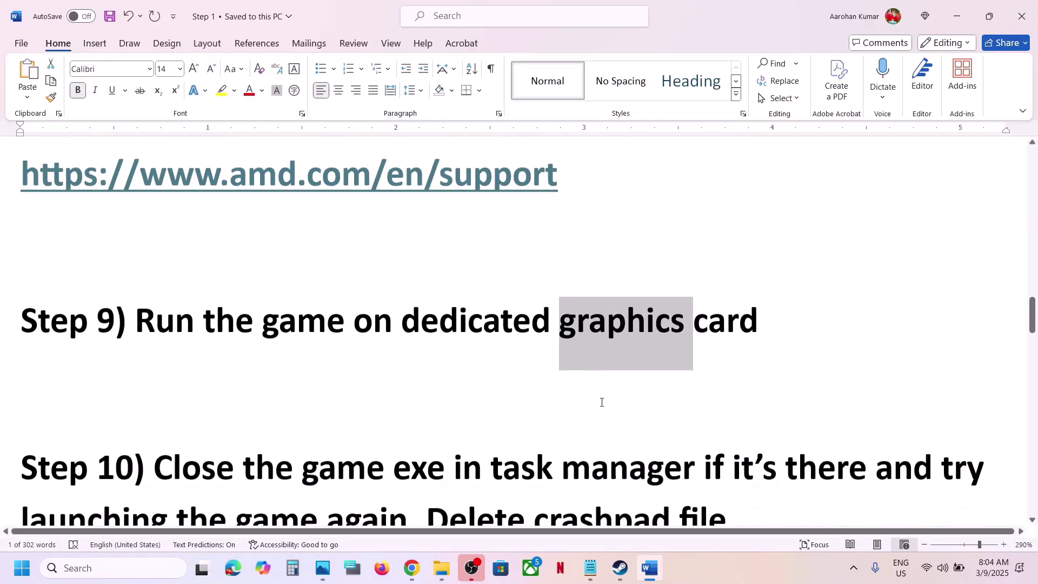
scroll(602, 402, down, 3)
drag(228, 334, 409, 389)
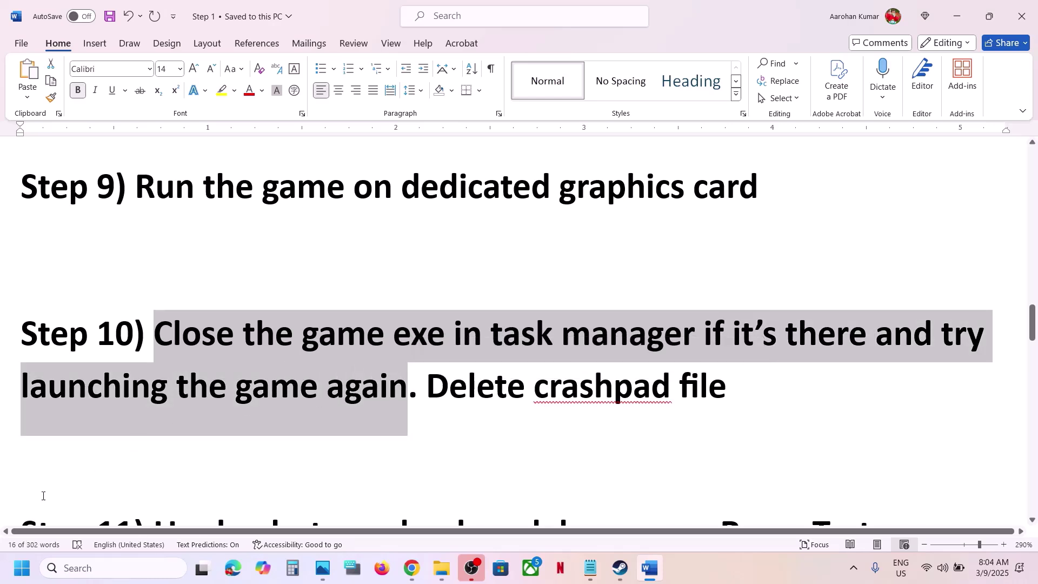
Check Task Manager for a running WWE 2K25 process, close it, and highlight 'Delete crashpad file'
right_click(23, 578)
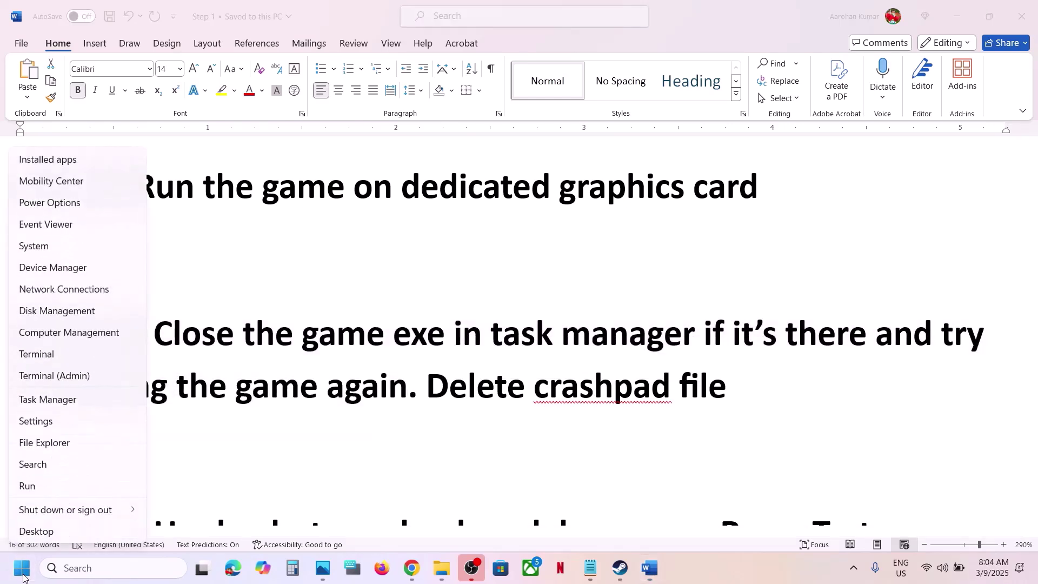
click(55, 400)
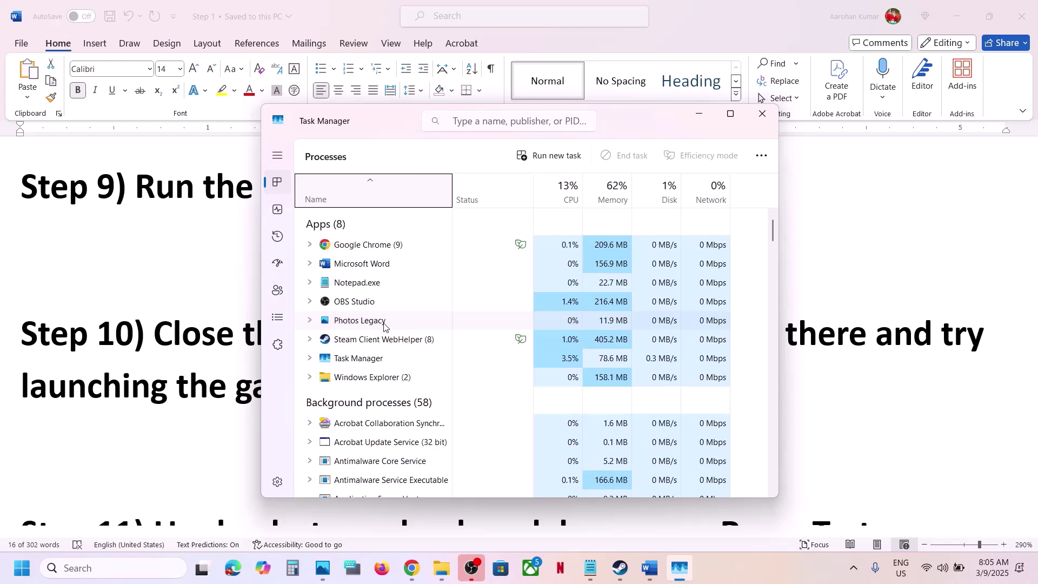
right_click(378, 339)
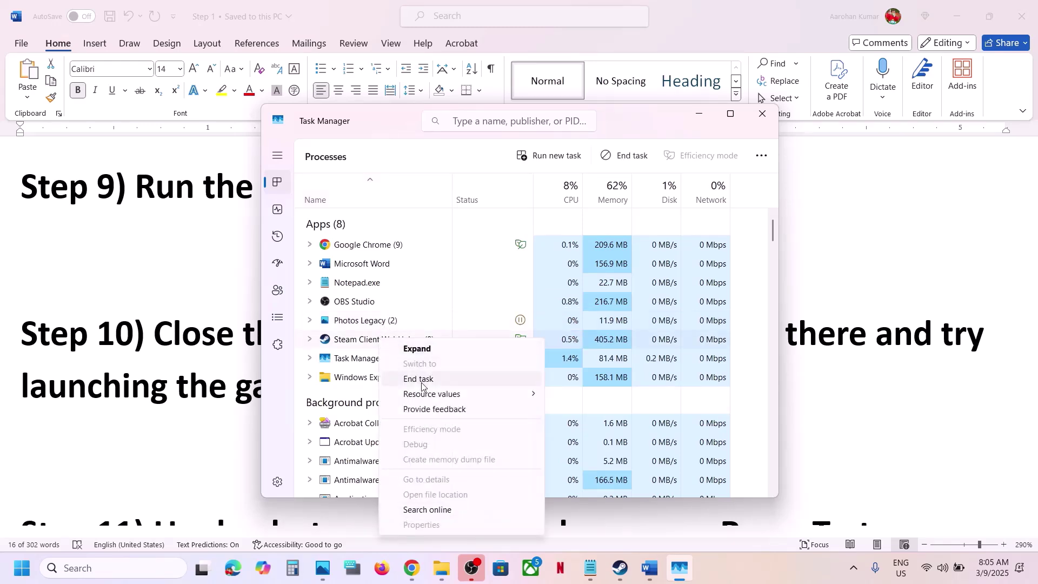
click(476, 270)
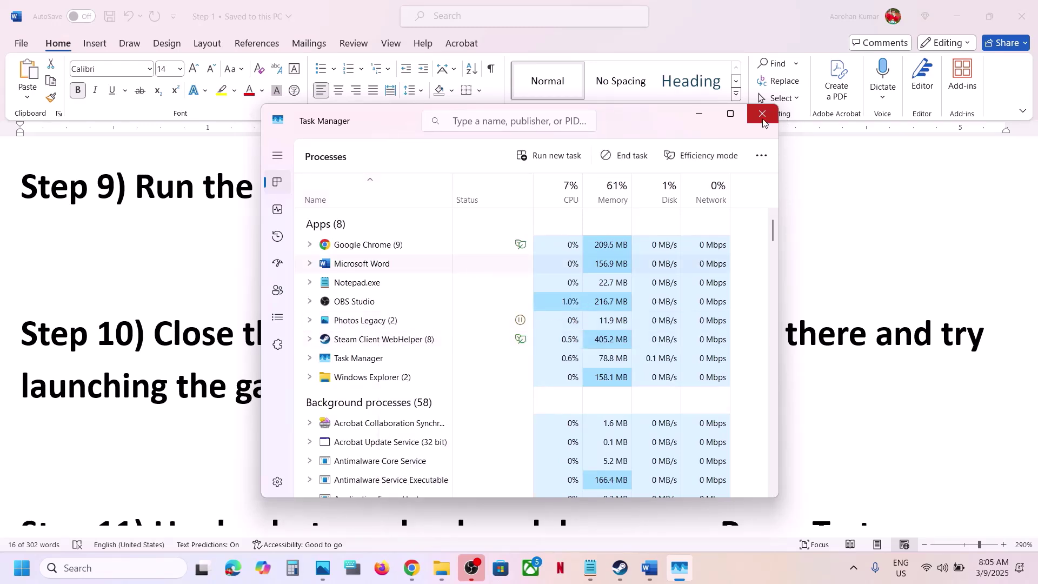
click(763, 119)
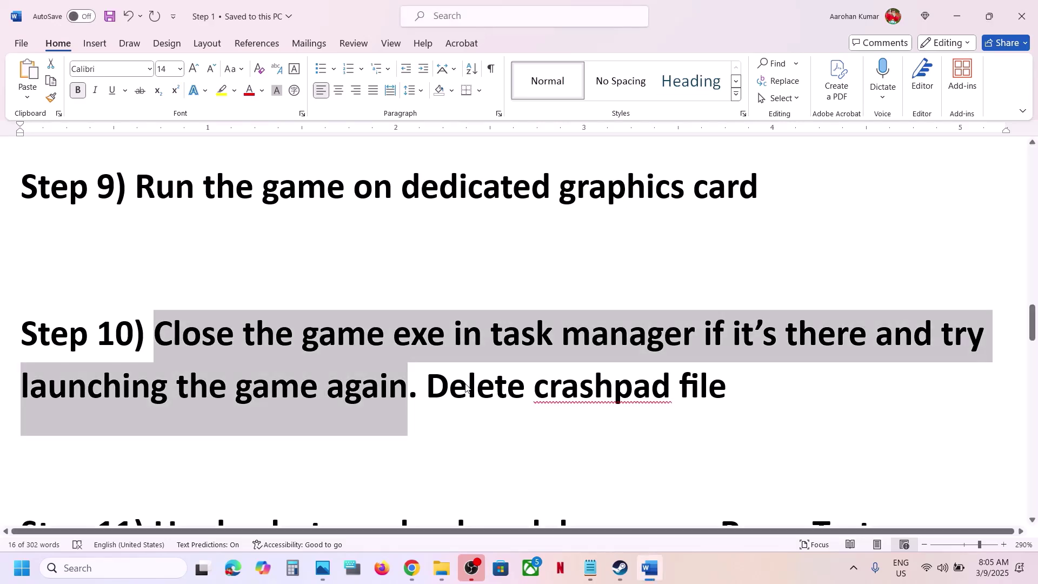
drag(427, 386, 726, 386)
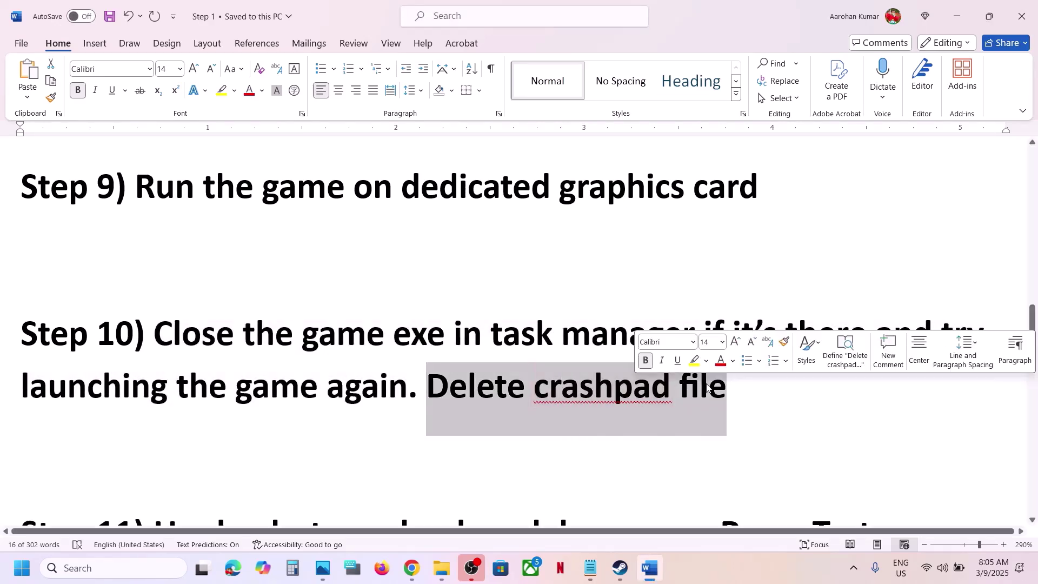
Open WWE 2K25's installed files folder from the Steam library
click(620, 568)
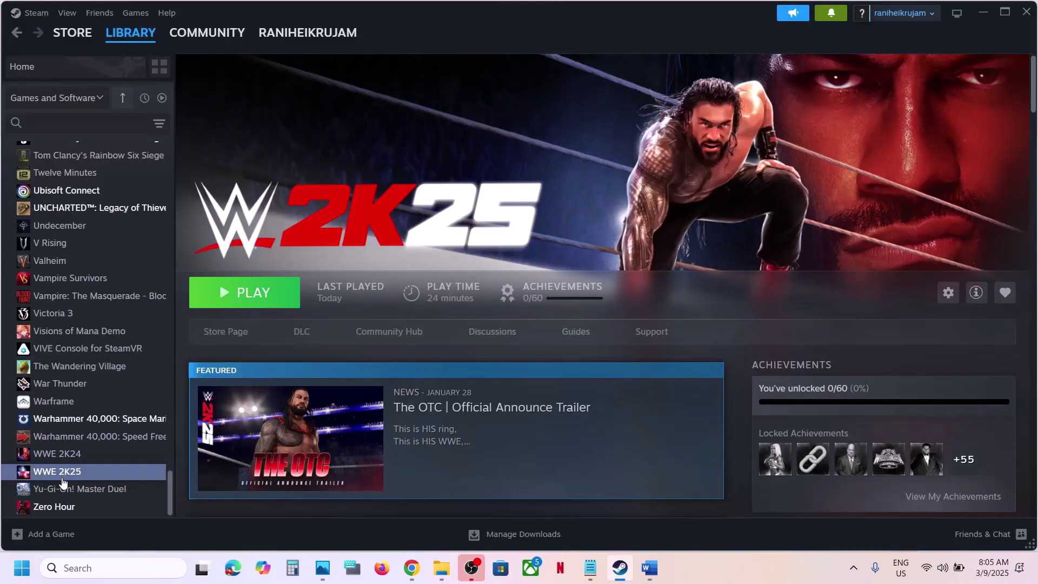
right_click(62, 479)
mouse_move(108, 440)
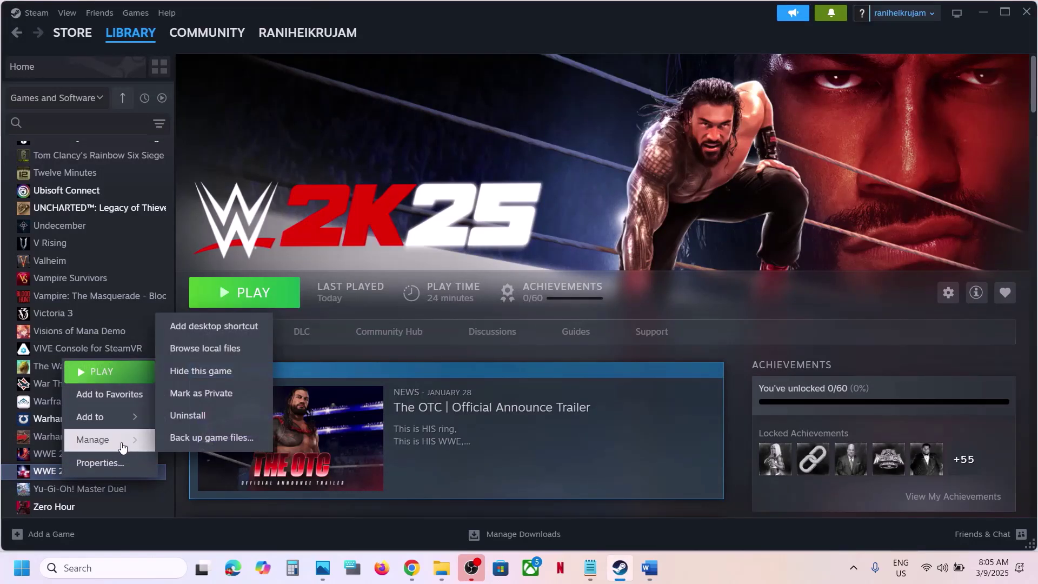
click(226, 358)
Copy the crashpad folder to the desktop, replacing the existing files there
click(219, 129)
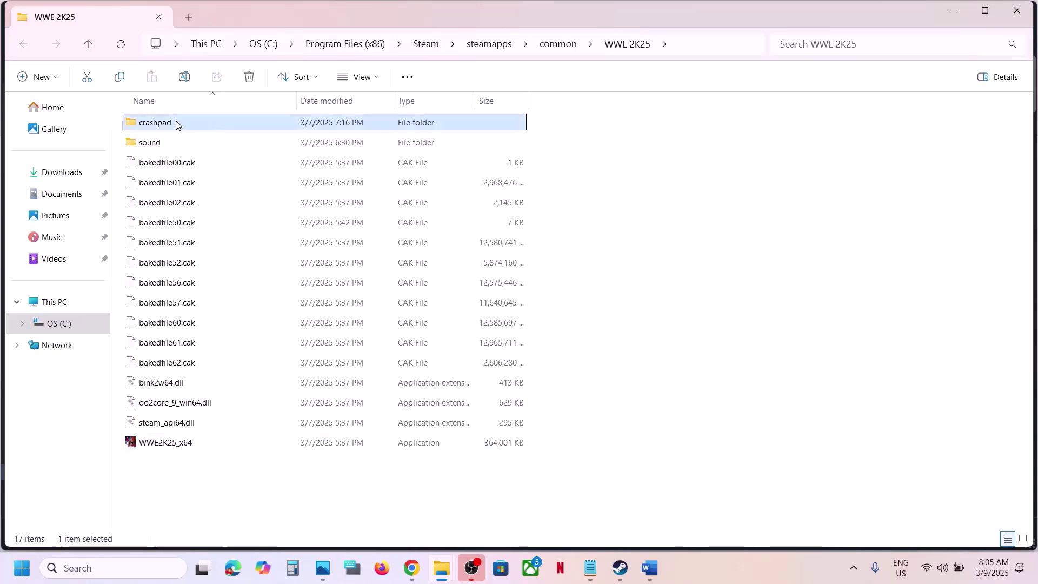
right_click(172, 124)
click(236, 141)
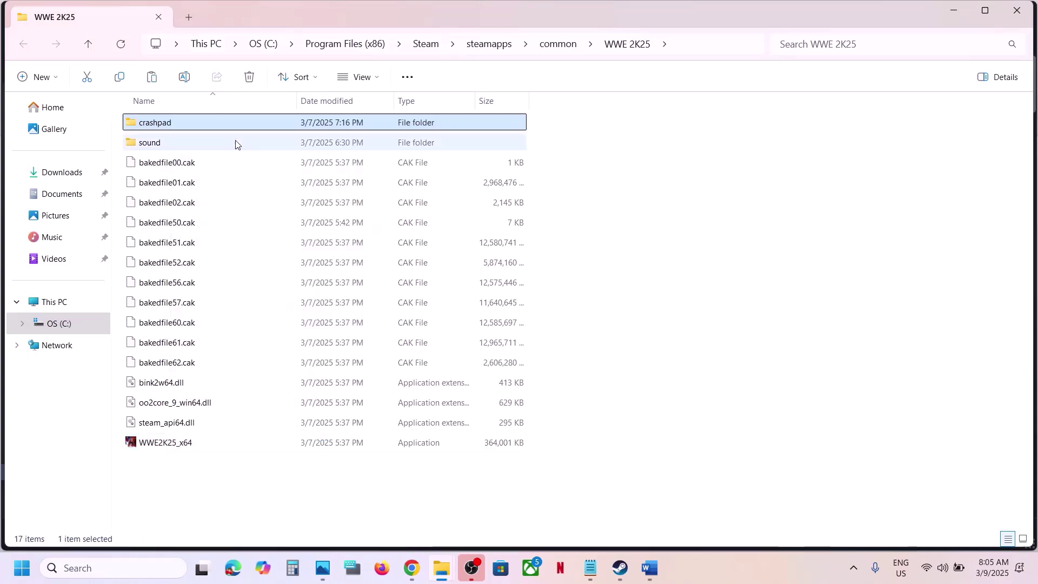
key(super+d)
key(ctrl+v)
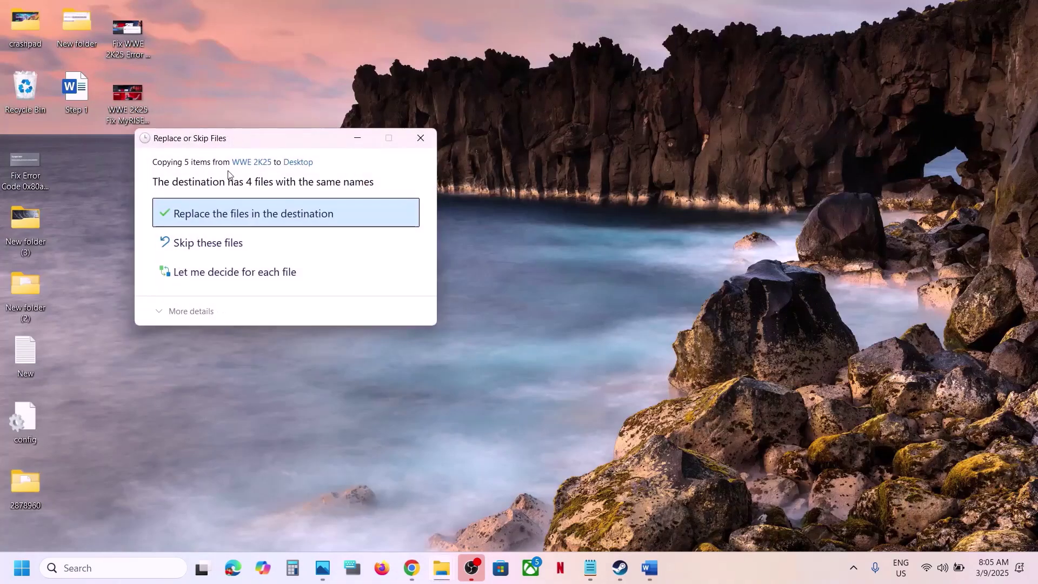
click(231, 215)
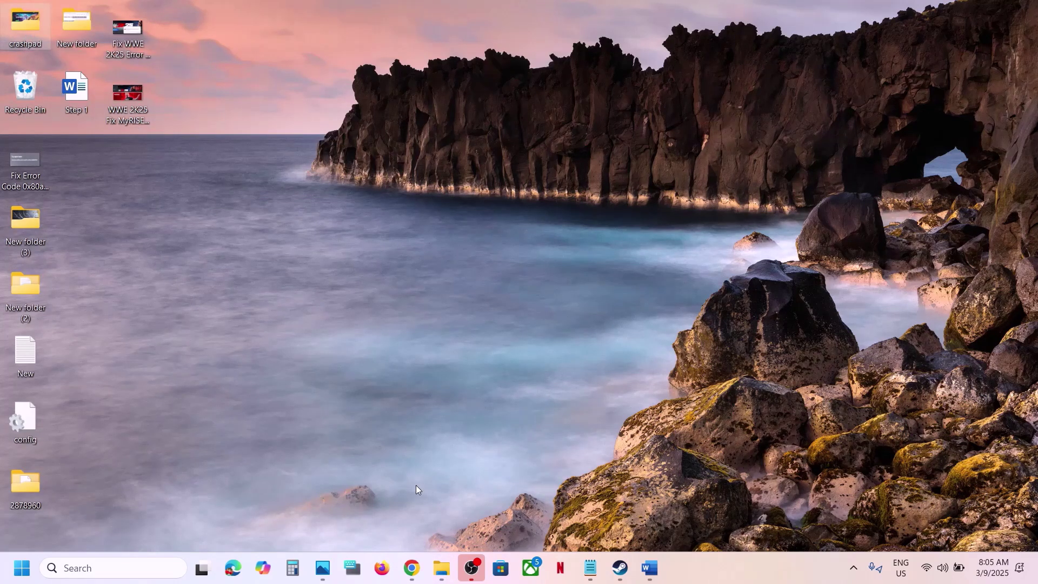
Reopen the WWE 2K25 folder, dismiss the crashpad folder's menu, and return to the Word guide
mouse_move(441, 566)
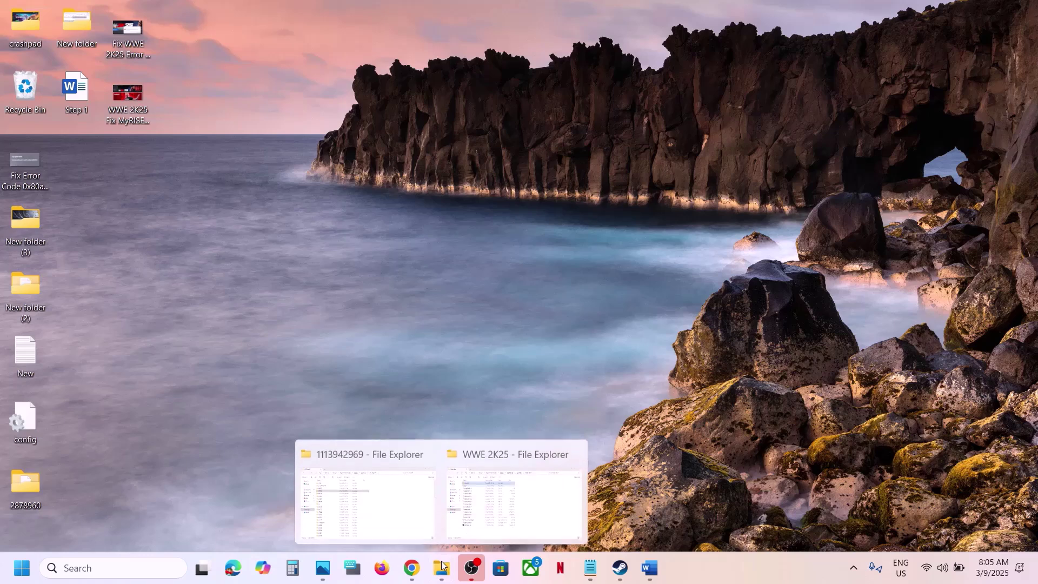
click(501, 505)
right_click(184, 128)
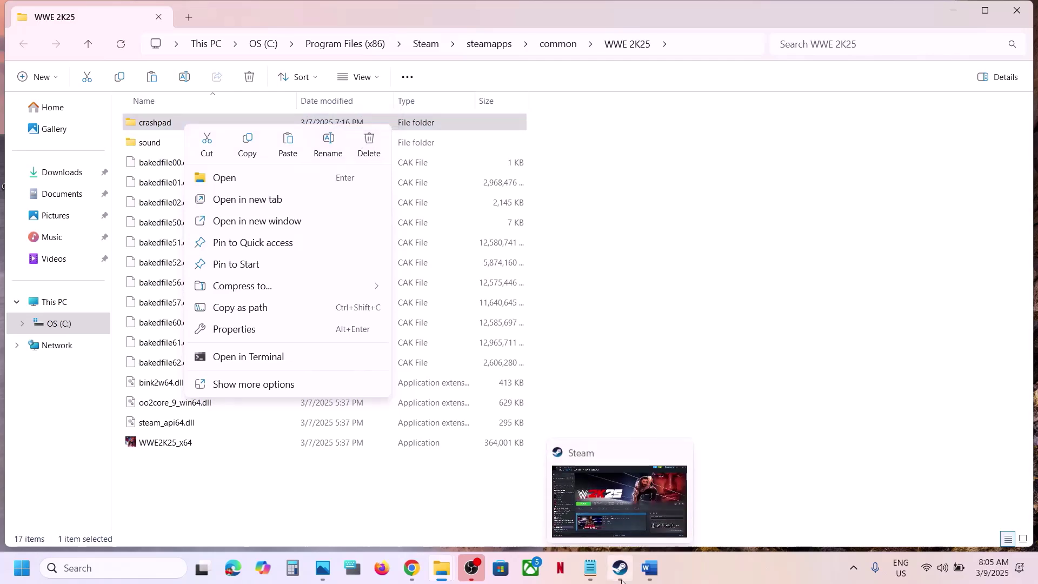
key(Escape)
click(657, 573)
scroll(238, 260, down, 5)
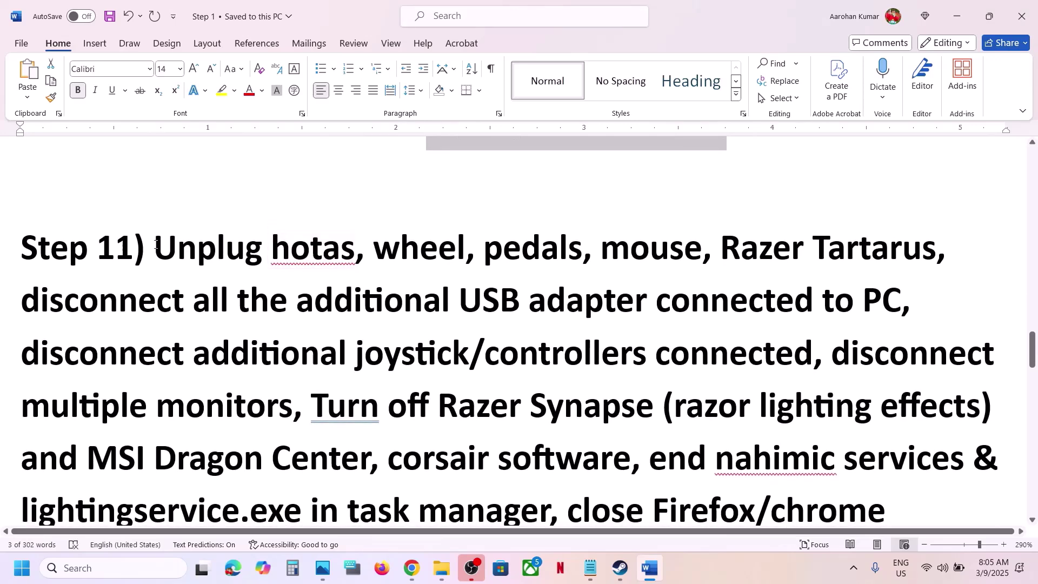
Highlight Step 11's items—unplug peripherals, disconnect multiple monitors, remove the undervolt—then scroll toward Step 12
drag(155, 244, 380, 291)
drag(445, 307, 652, 303)
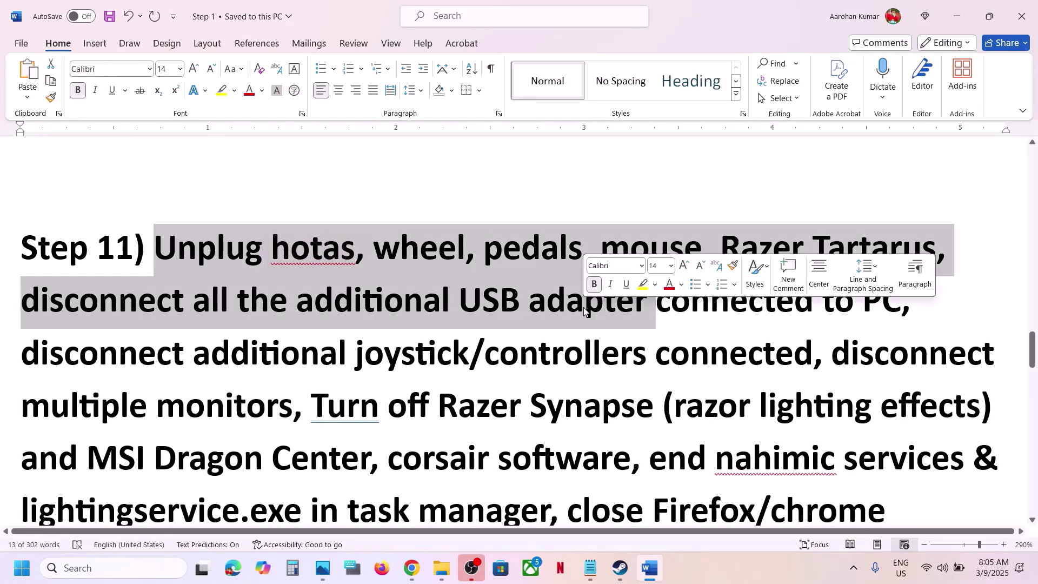
scroll(476, 272, down, 3)
scroll(476, 272, up, 1)
drag(22, 254, 811, 265)
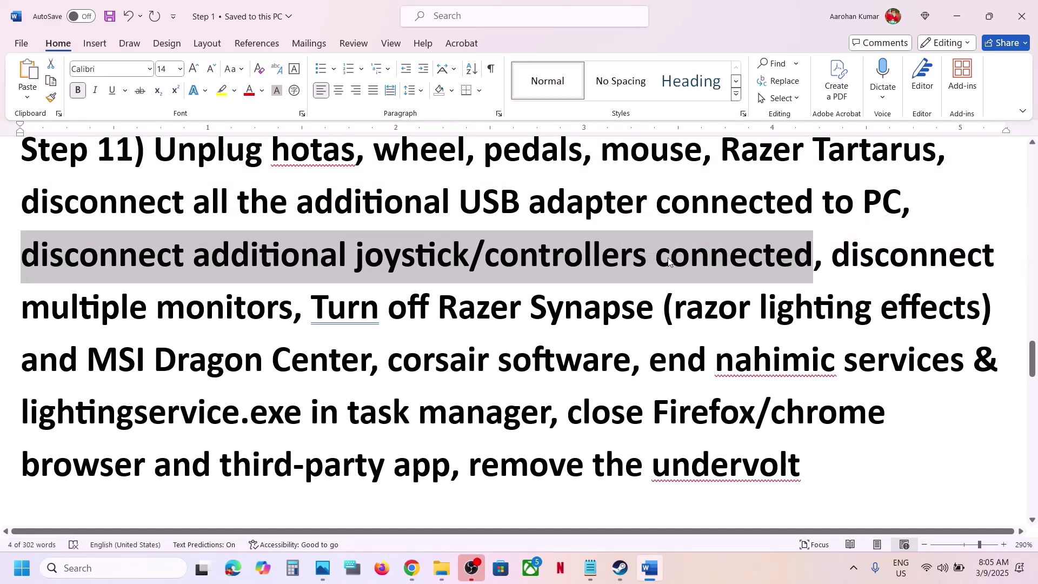
drag(834, 254, 800, 468)
click(367, 366)
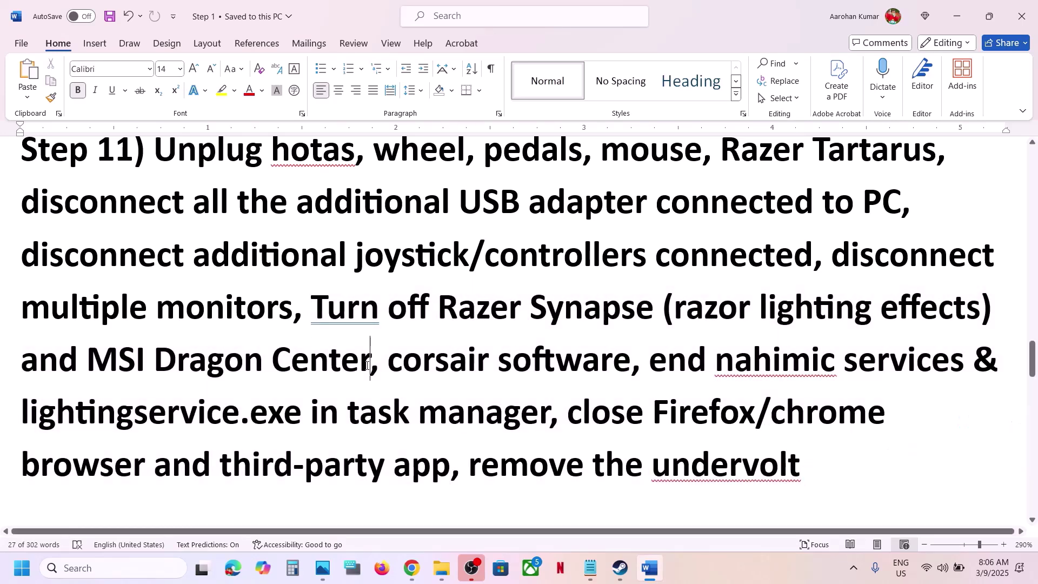
scroll(367, 366, down, 2)
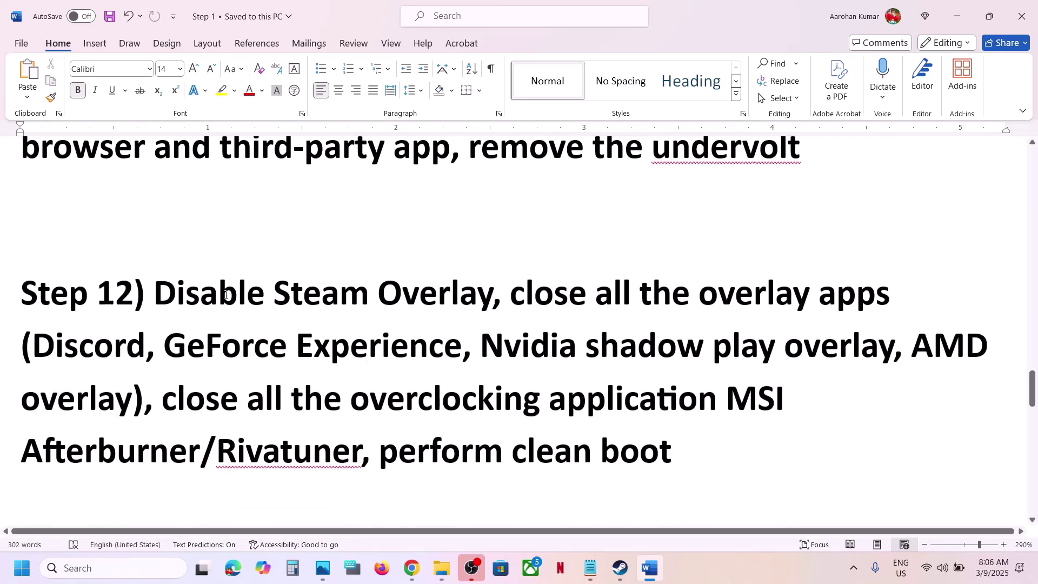
Leave 'Enable the Steam Overlay' off in WWE 2K25's Steam properties and close the dialog
click(620, 567)
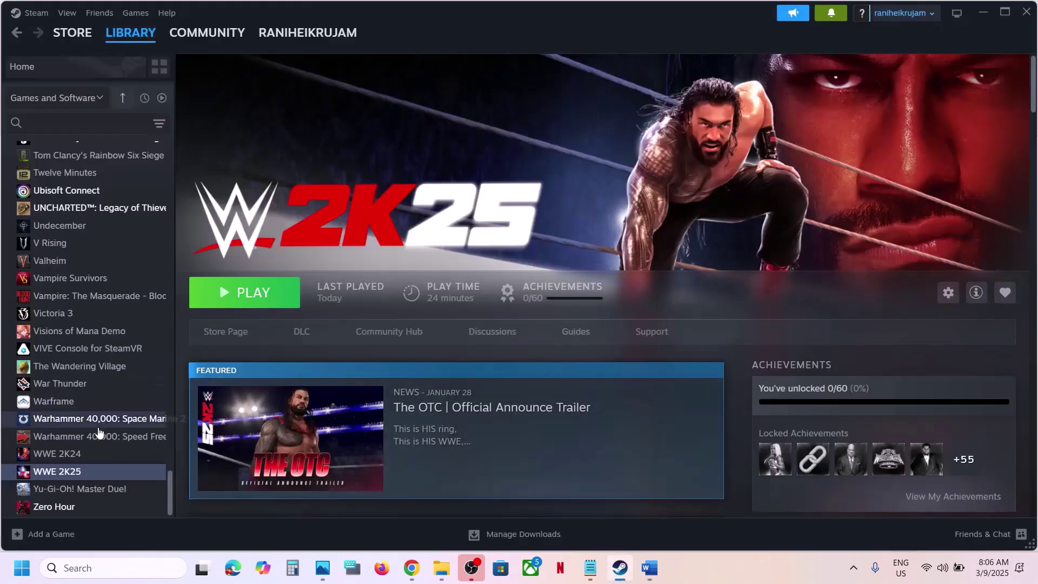
right_click(75, 474)
click(111, 456)
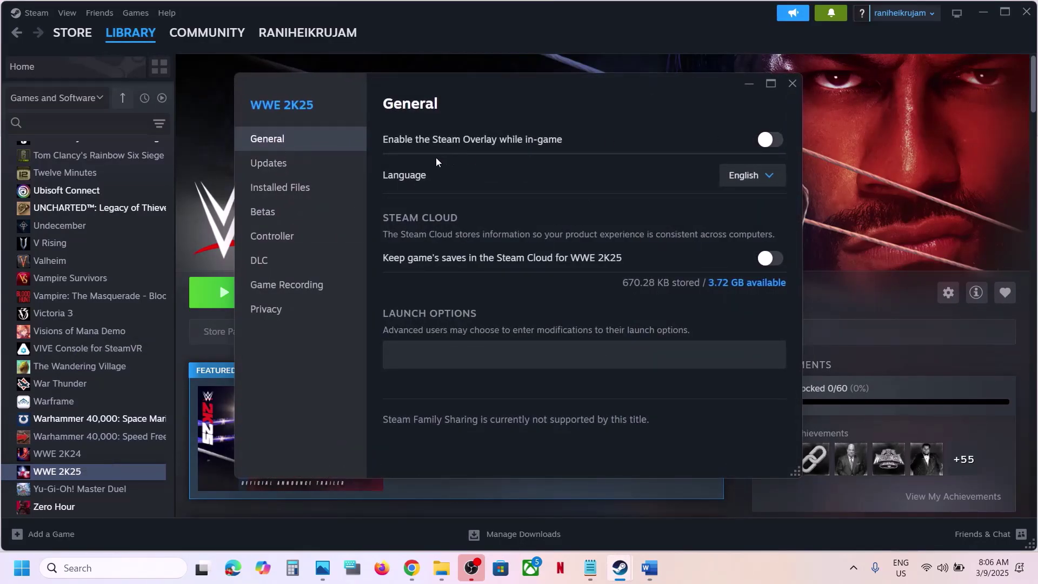
click(767, 141)
click(767, 141)
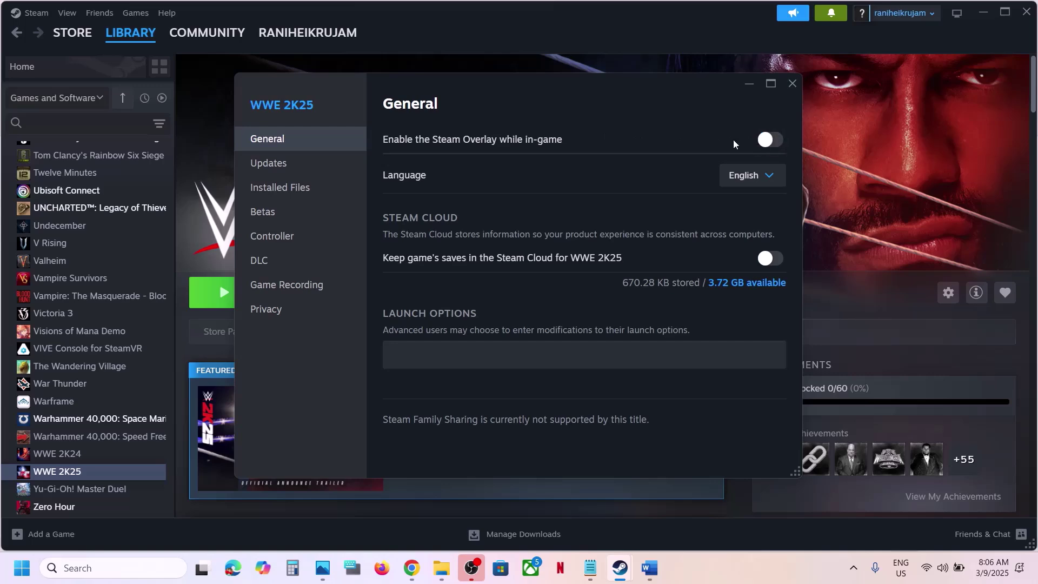
click(790, 86)
Highlight GeForce Experience in Step 12's list of overlay apps in Word
click(658, 577)
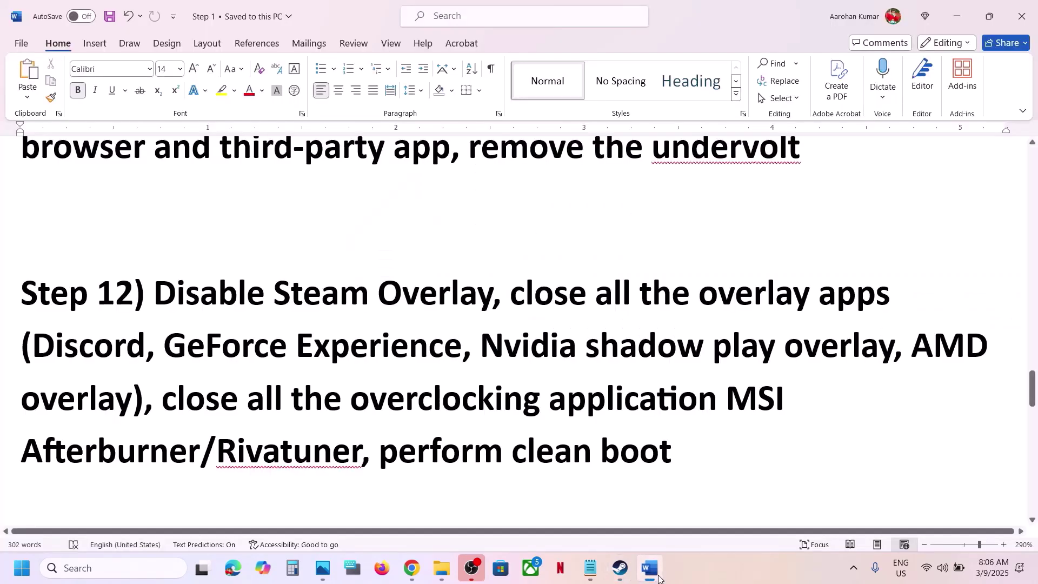
double_click(119, 359)
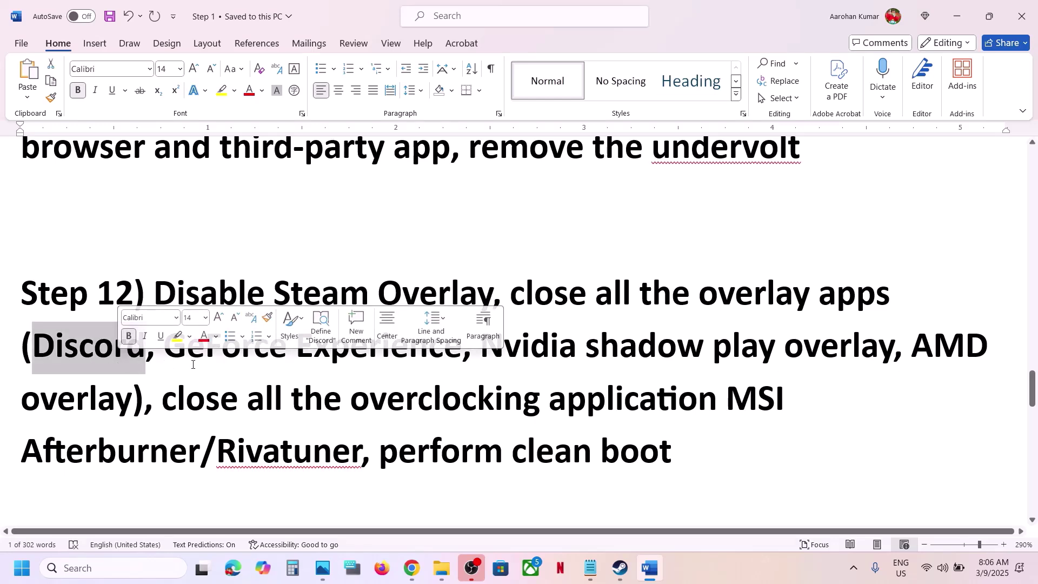
click(177, 350)
shift+click(463, 346)
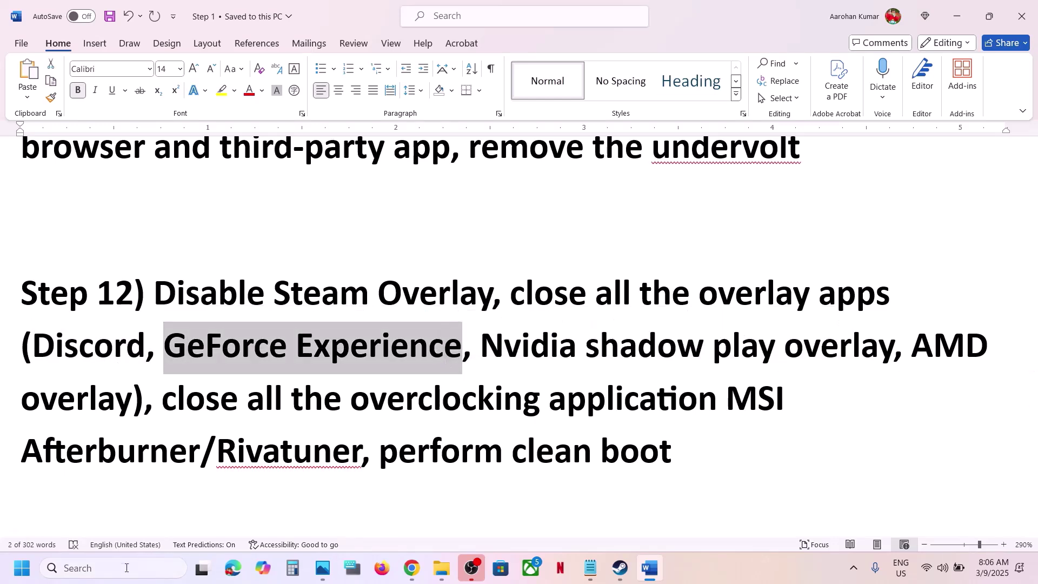
Launch the NVIDIA app via search, confirm the NVIDIA overlay is off, and close it
click(108, 567)
text(nvidia)
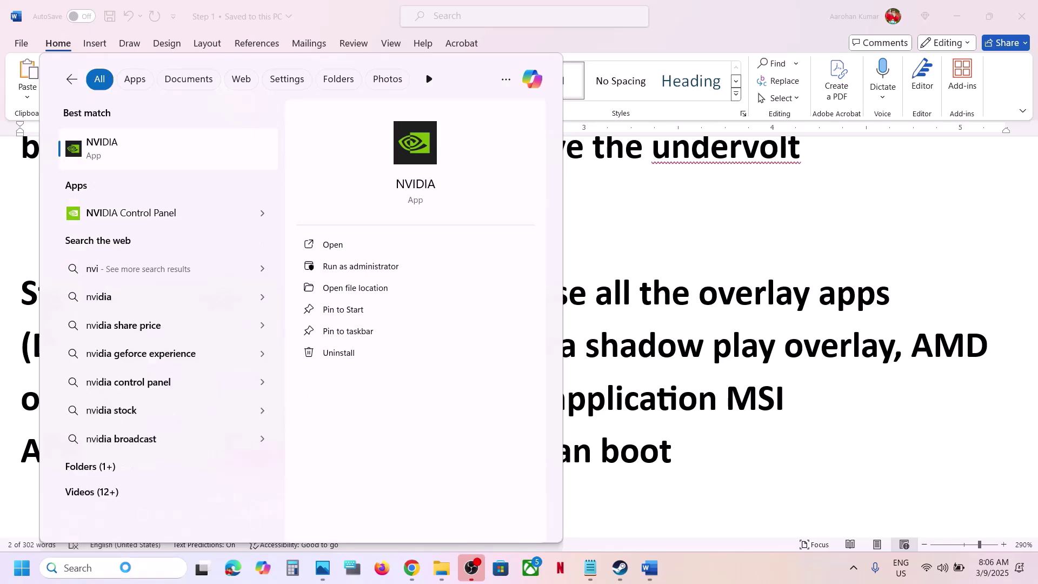
key(Return)
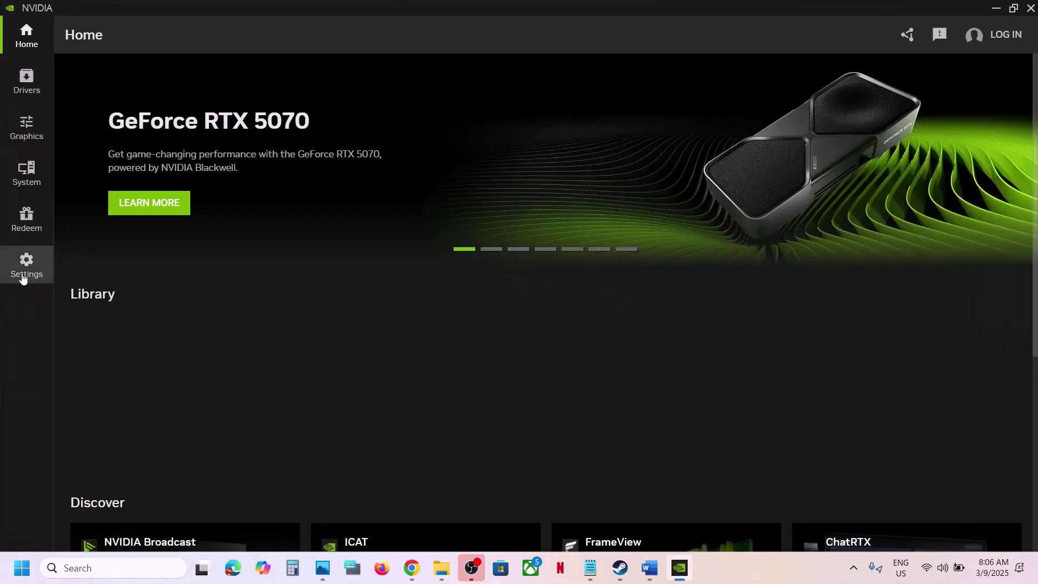
click(24, 271)
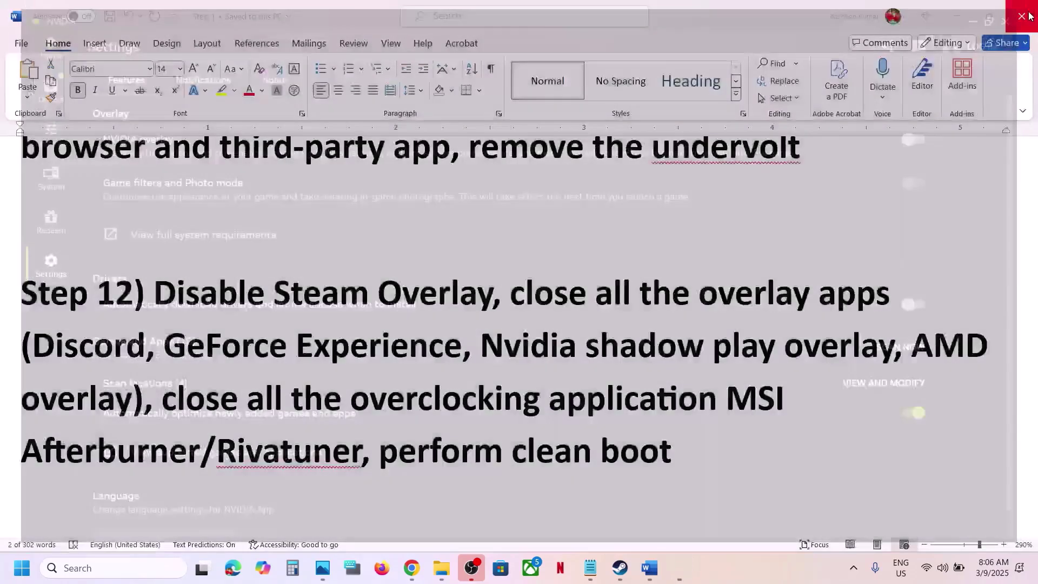
click(1030, 8)
Highlight 'close all the overlay apps' and MSI Afterburner in Step 12
click(521, 342)
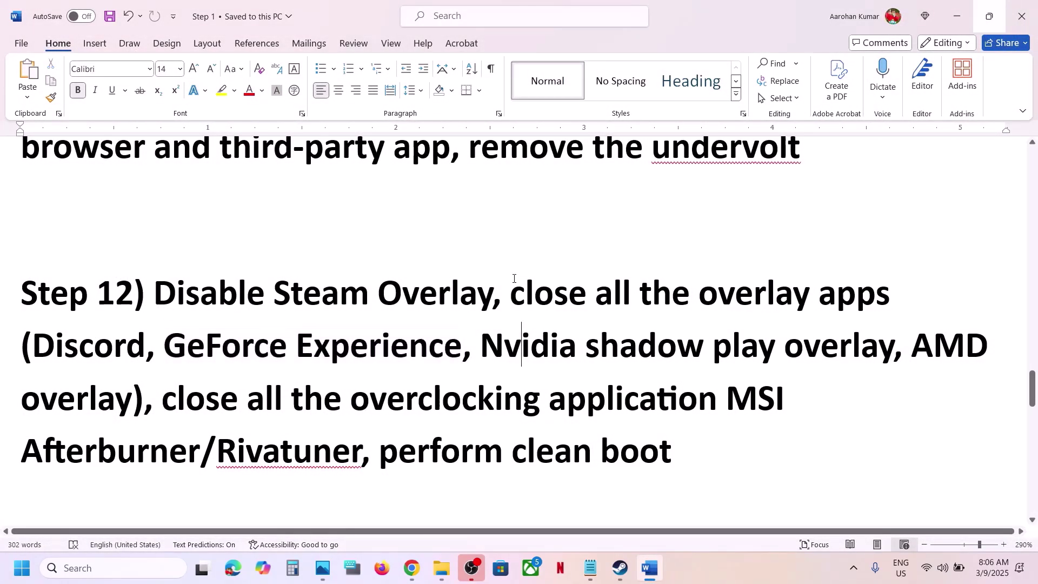
shift+click(893, 295)
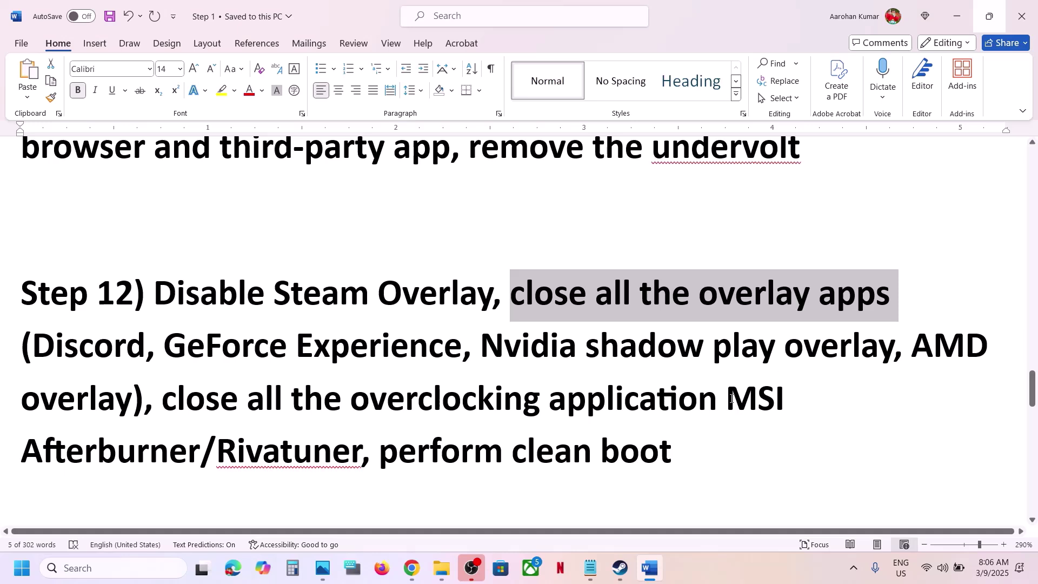
drag(730, 398, 193, 458)
key(ctrl+c)
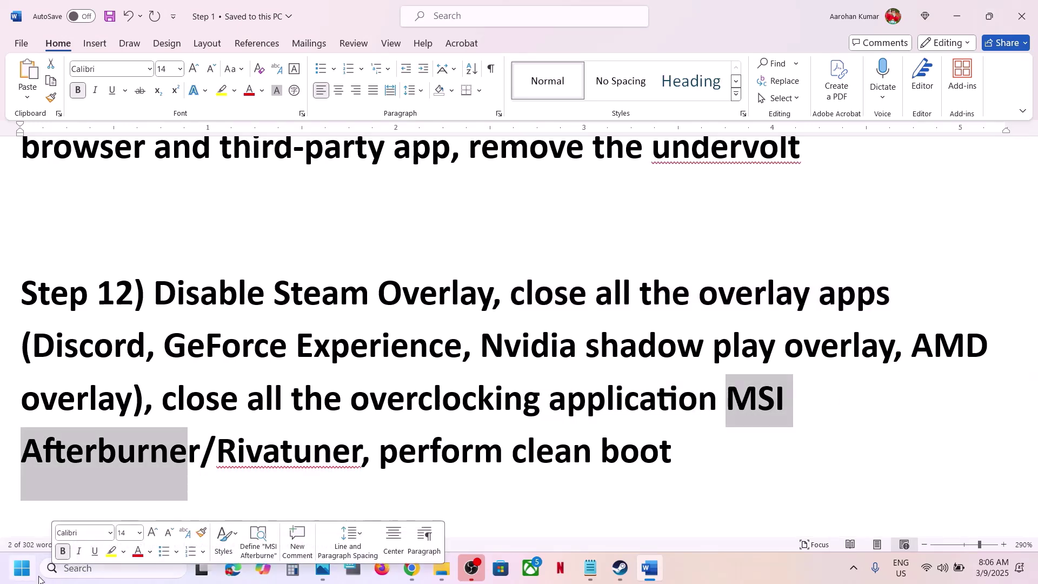
Launch MSI Afterburner from search, then close its window
click(65, 568)
key(ctrl+v)
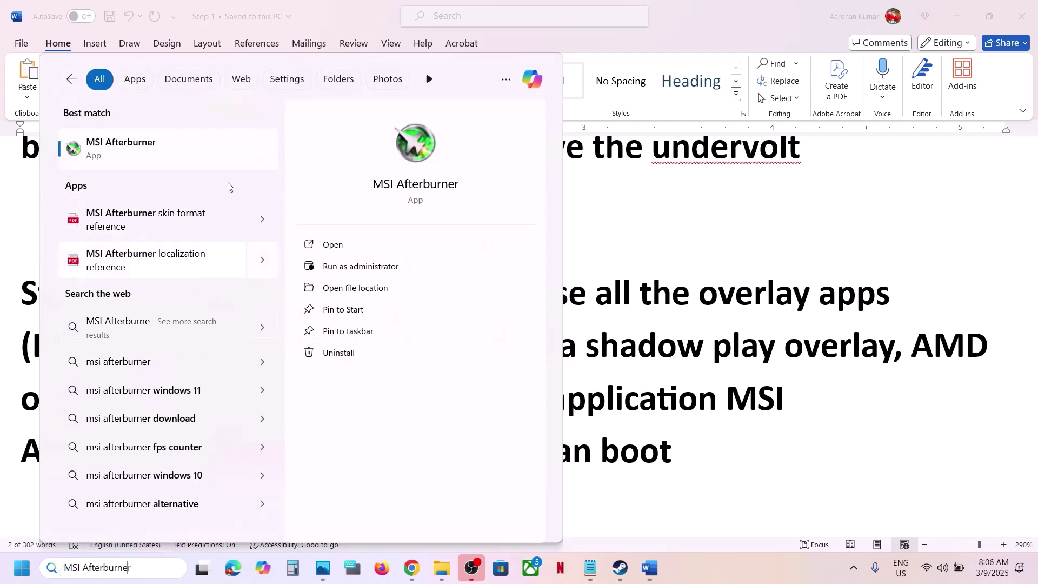
click(192, 157)
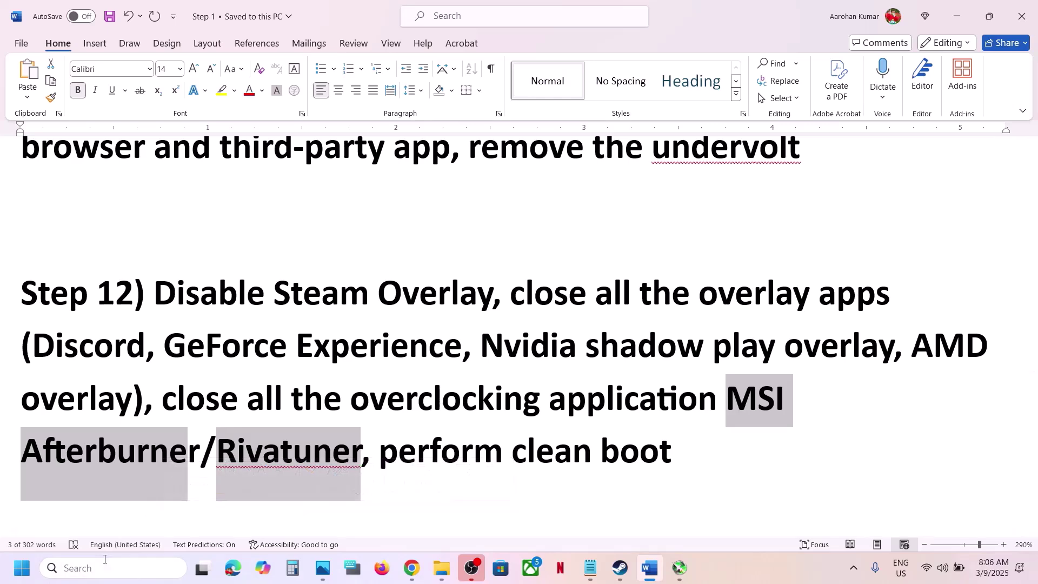
click(65, 568)
text(MSI Afterburne)
click(180, 153)
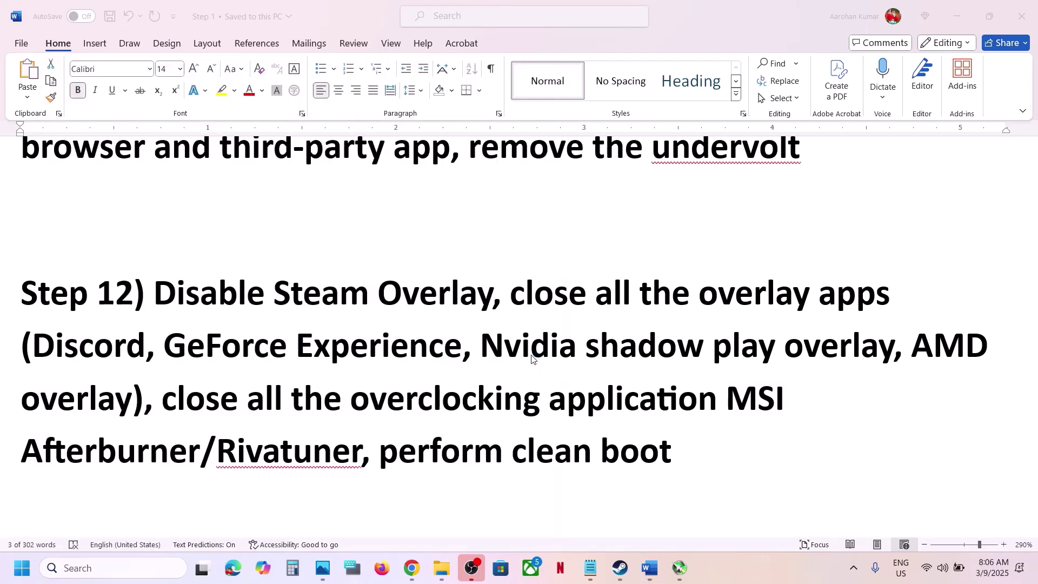
click(680, 568)
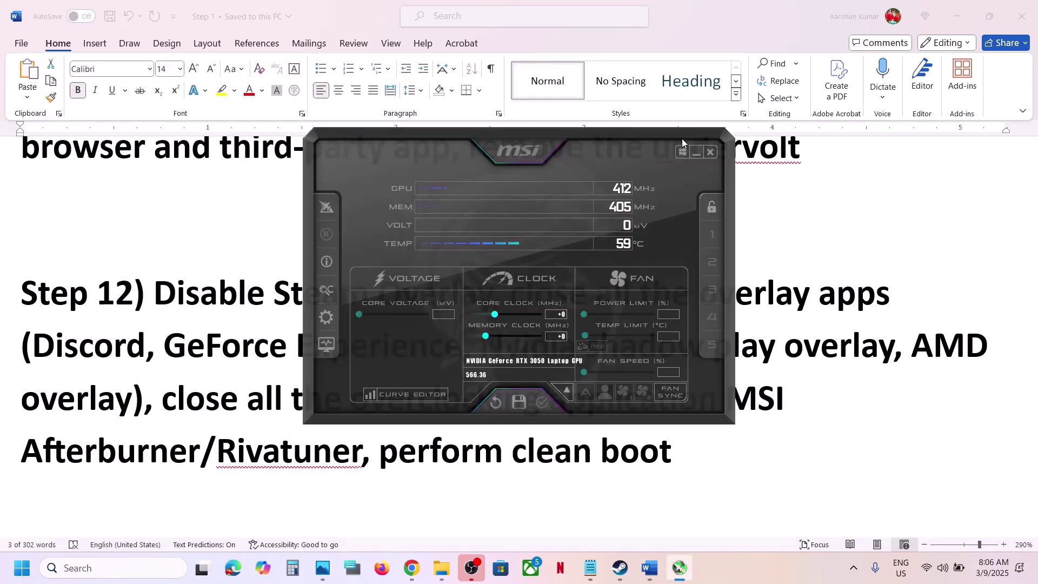
click(698, 153)
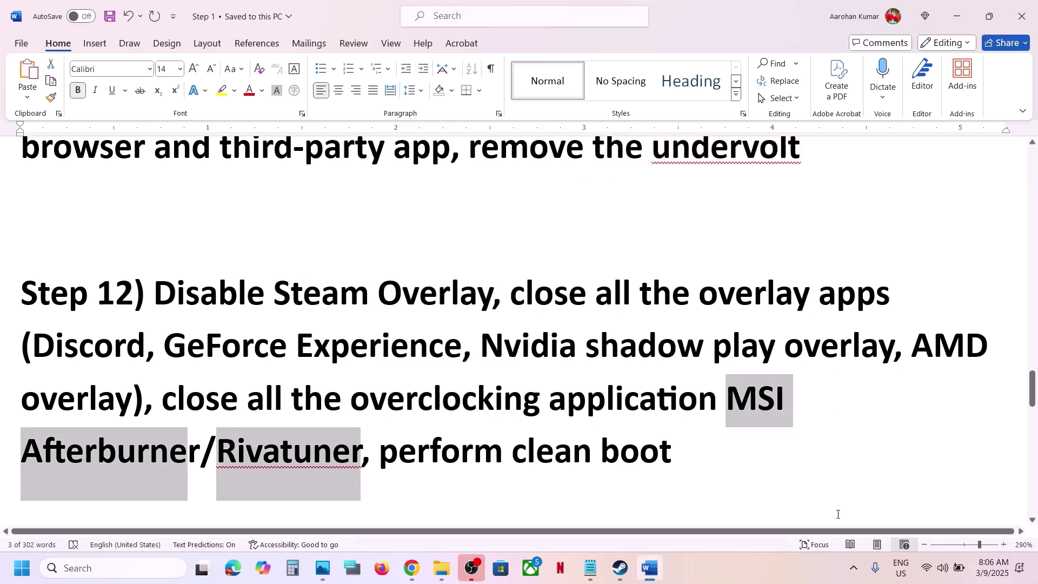
Exit MSI Afterburner completely from its hidden notification-area icon
click(854, 568)
right_click(826, 502)
click(859, 493)
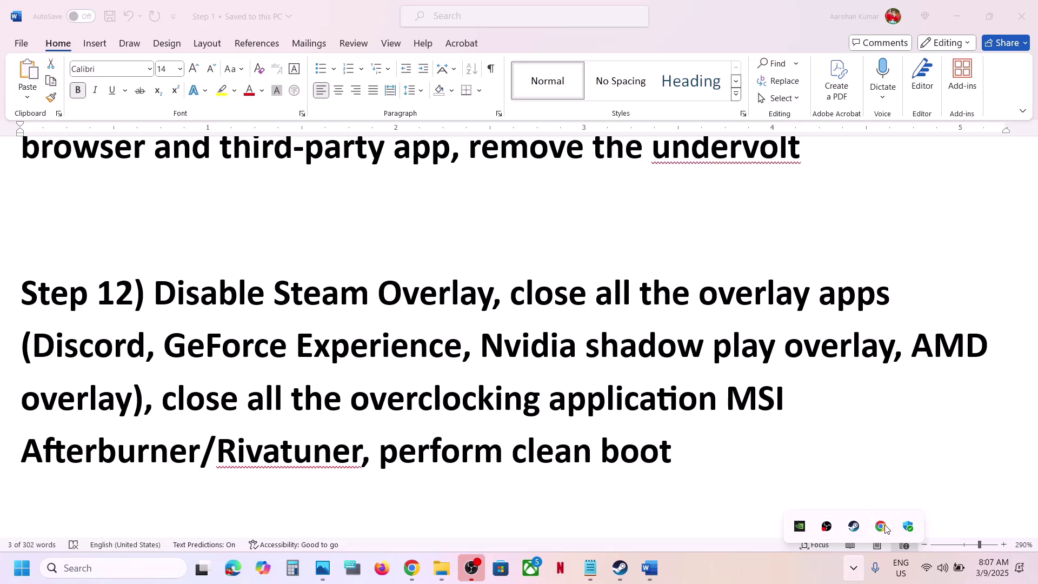
click(760, 579)
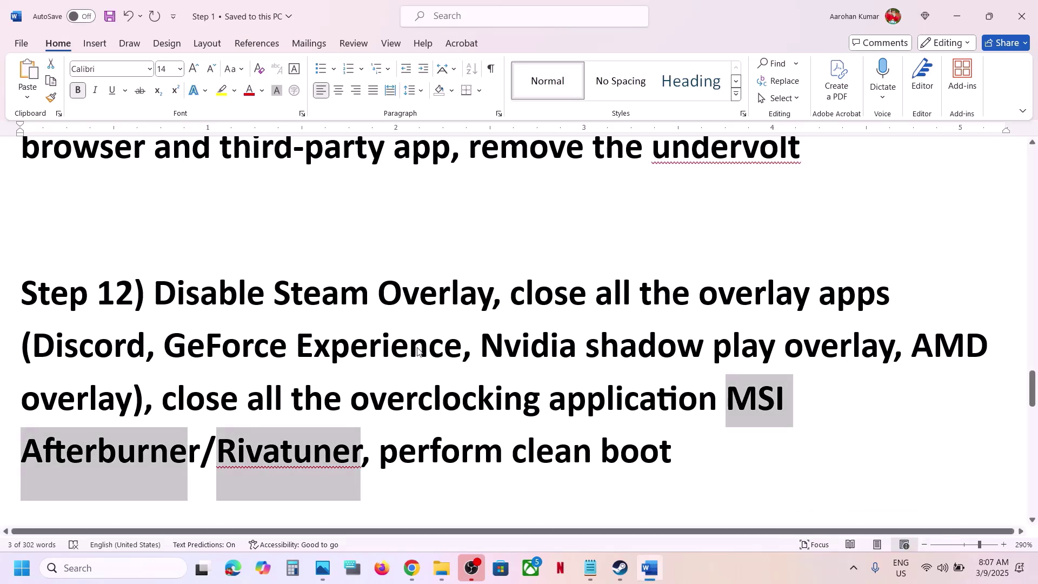
Highlight 'close all the overclocking application' in Step 12 and scroll on toward Step 13
click(524, 451)
drag(261, 399, 623, 402)
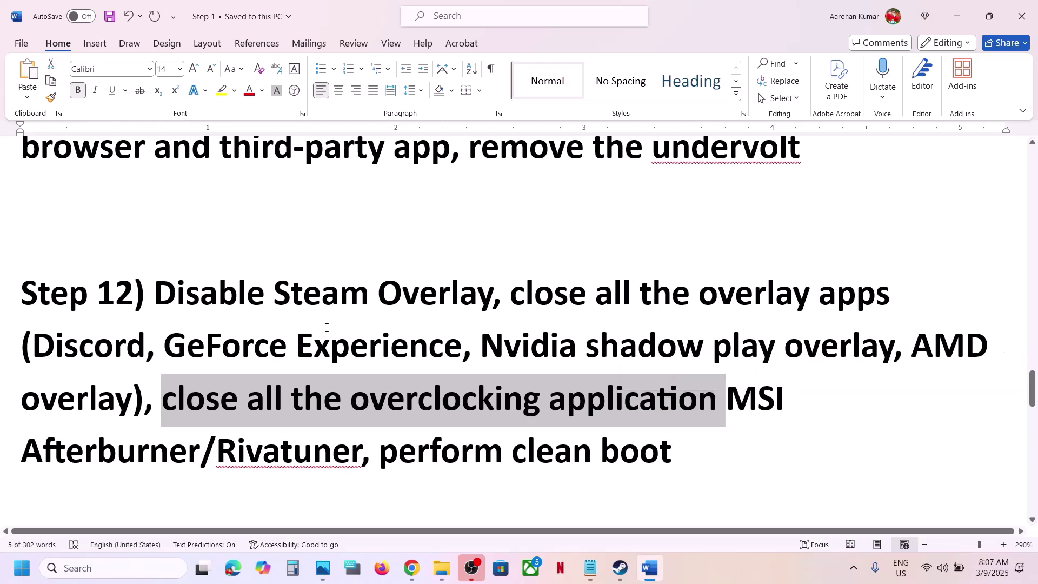
scroll(326, 327, down, 5)
Highlight 'AMD 25.2.1 Optional Update' in Step 13 of the Word guide
scroll(271, 327, up, 1)
click(211, 326)
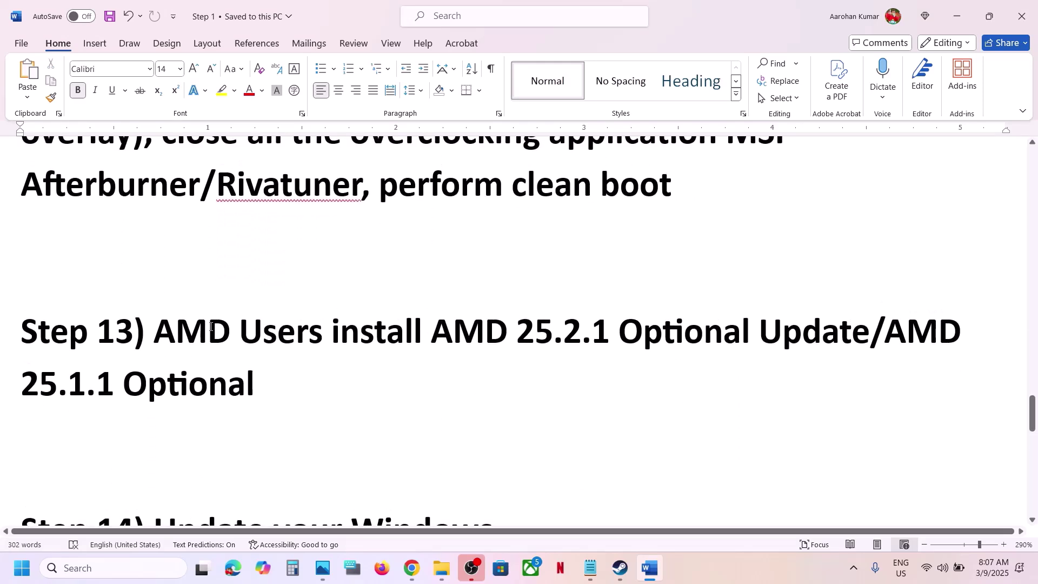
drag(440, 325, 864, 334)
key(ctrl+c)
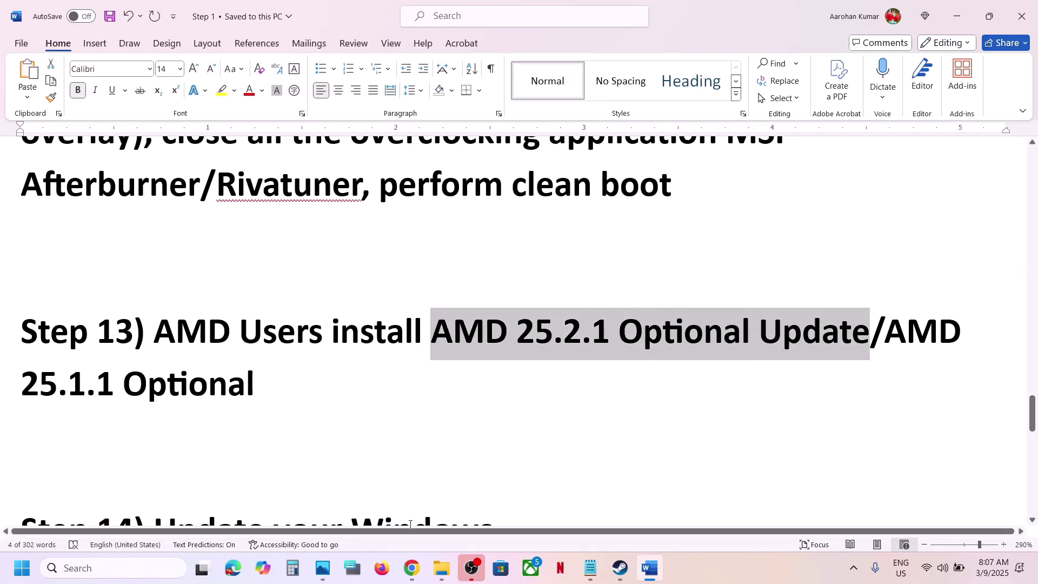
right_click(410, 568)
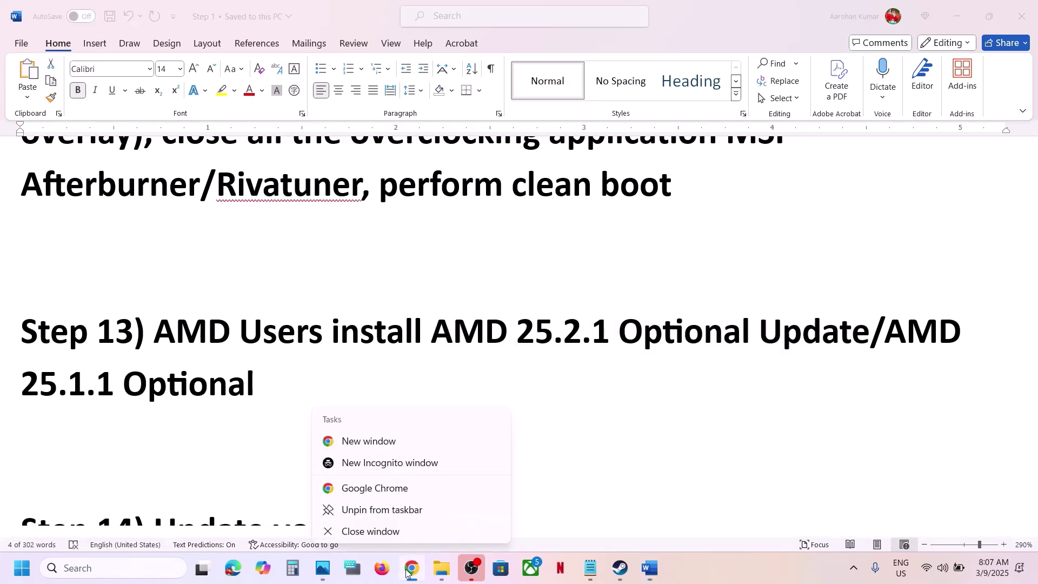
click(408, 571)
Download the Adrenalin 25.2.1 driver from its amd.com release notes, then select 'AMD 25.1.1 Optional' in Word
click(198, 14)
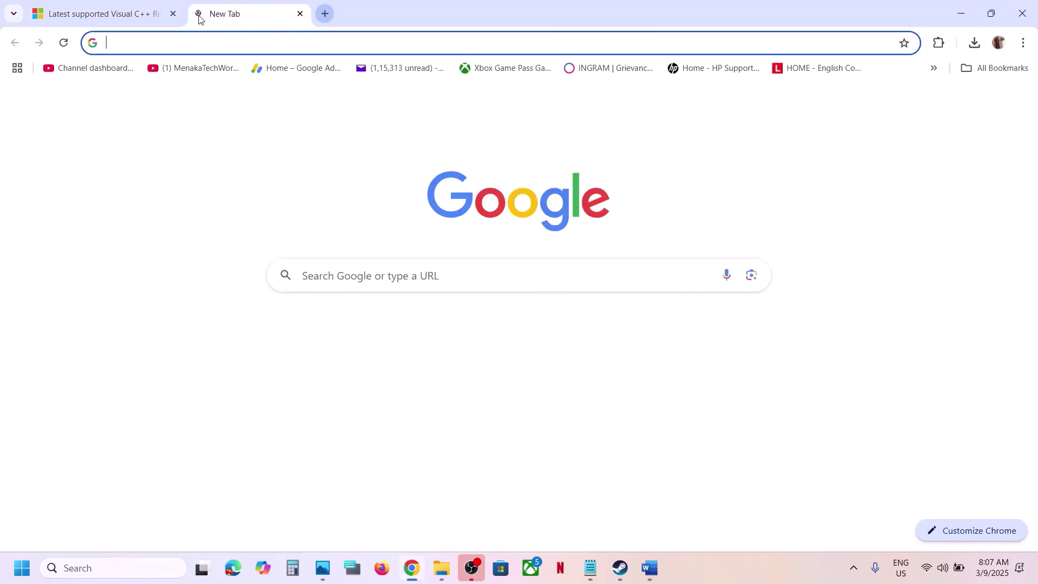
key(ctrl+v)
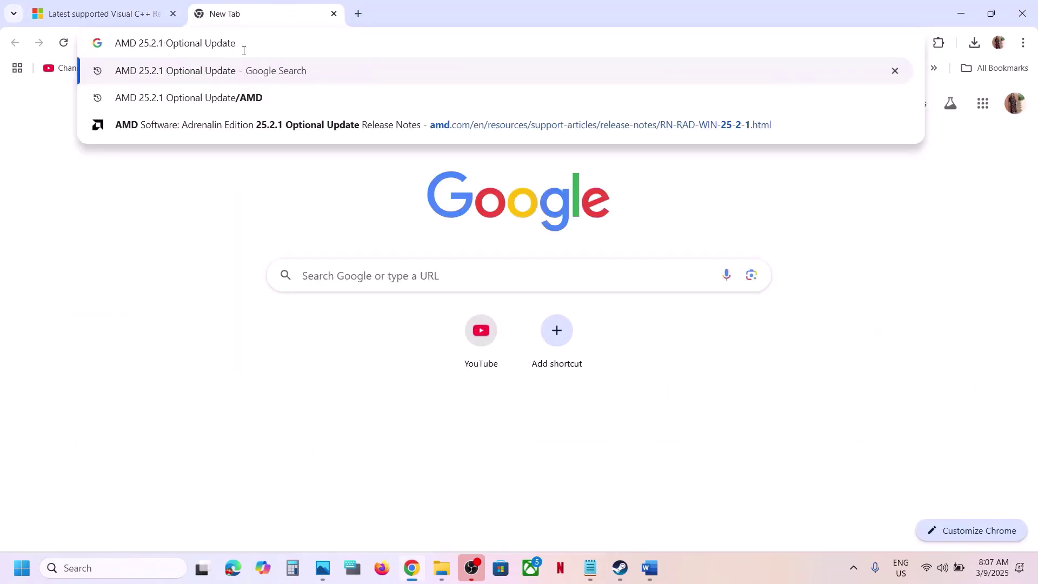
key(Return)
click(251, 229)
scroll(332, 393, down, 10)
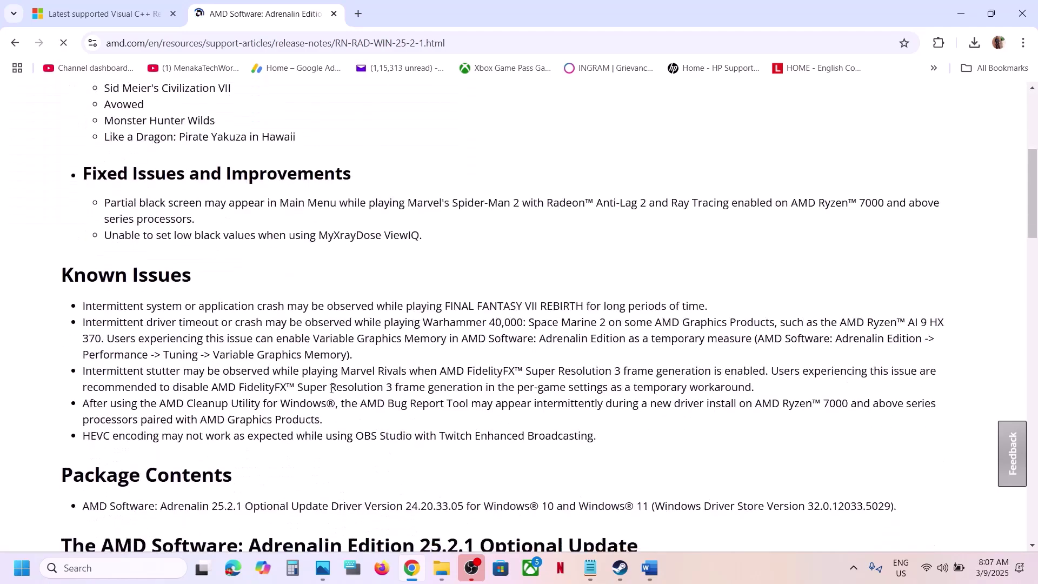
click(278, 321)
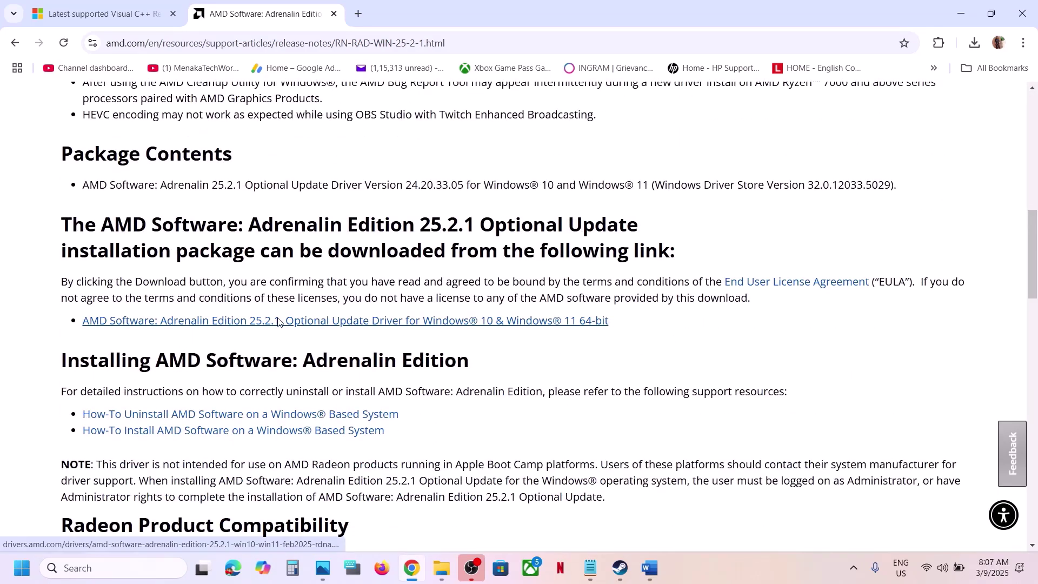
click(974, 43)
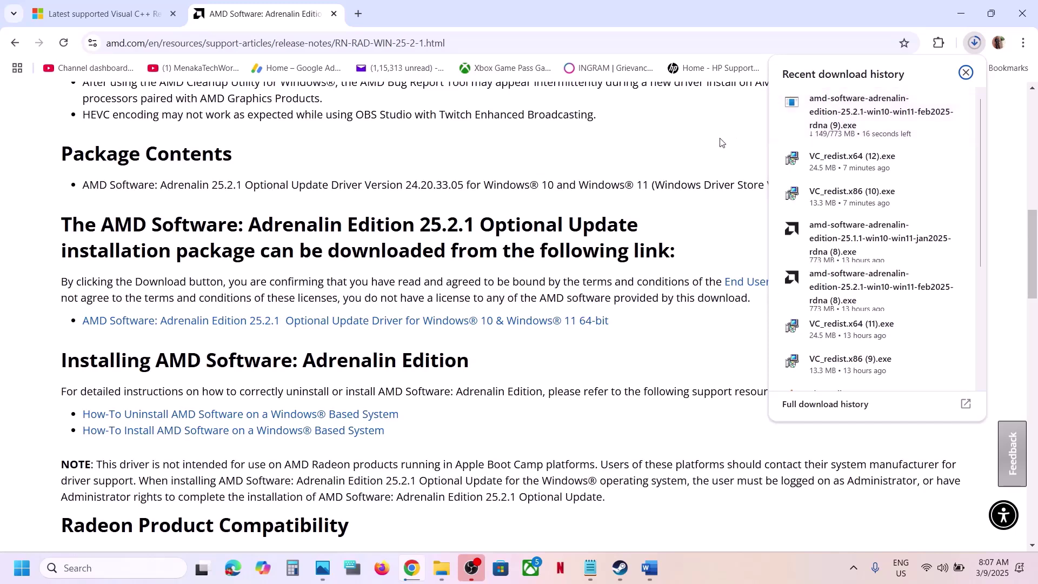
click(620, 173)
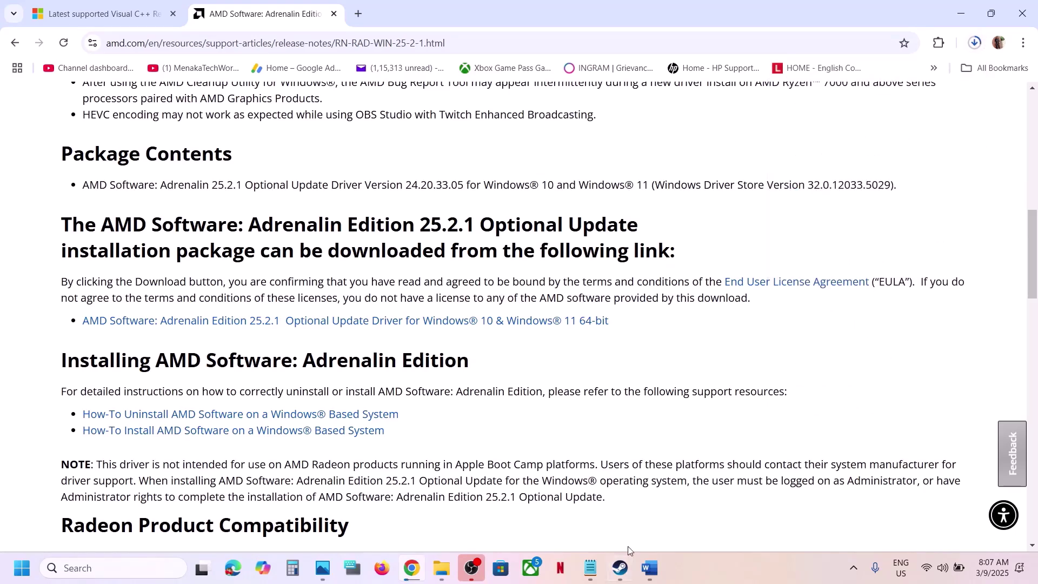
click(648, 569)
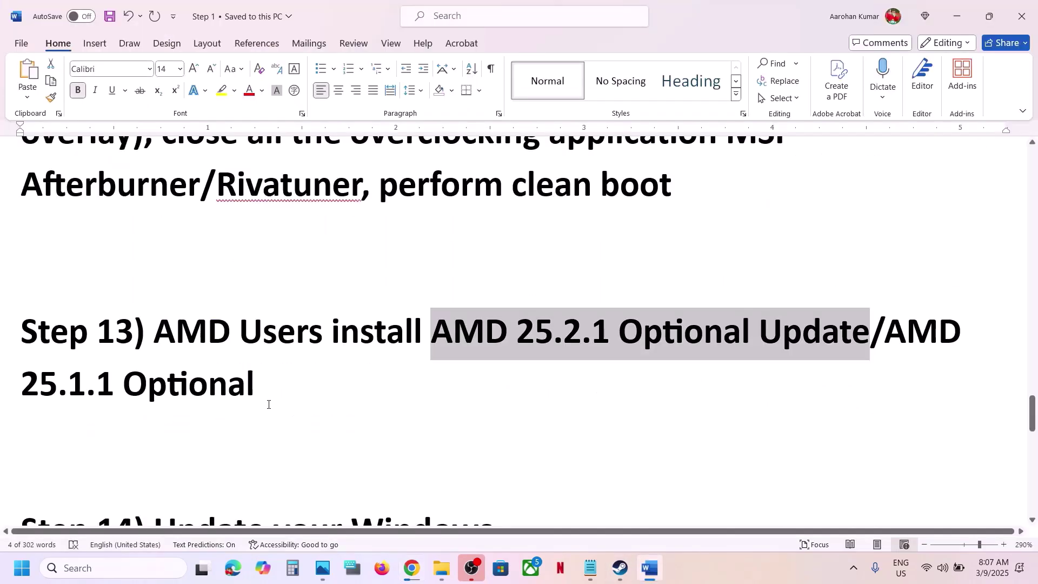
drag(266, 381, 893, 341)
key(ctrl+c)
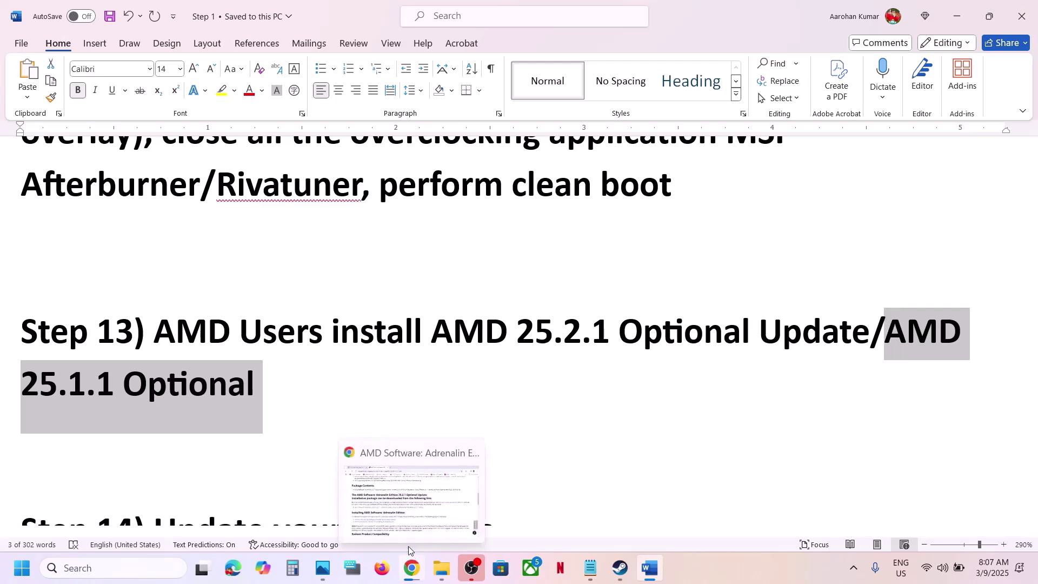
Search 'AMD 25.1.1 Optional' in a new Chrome tab, download its driver installer, and return to Word
click(410, 550)
click(355, 12)
key(ctrl+v)
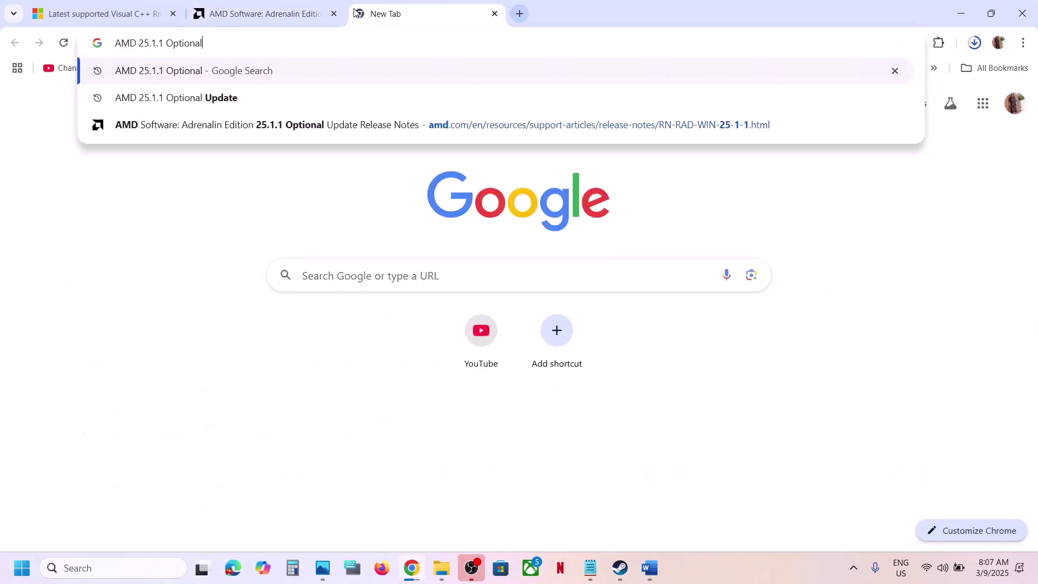
key(Return)
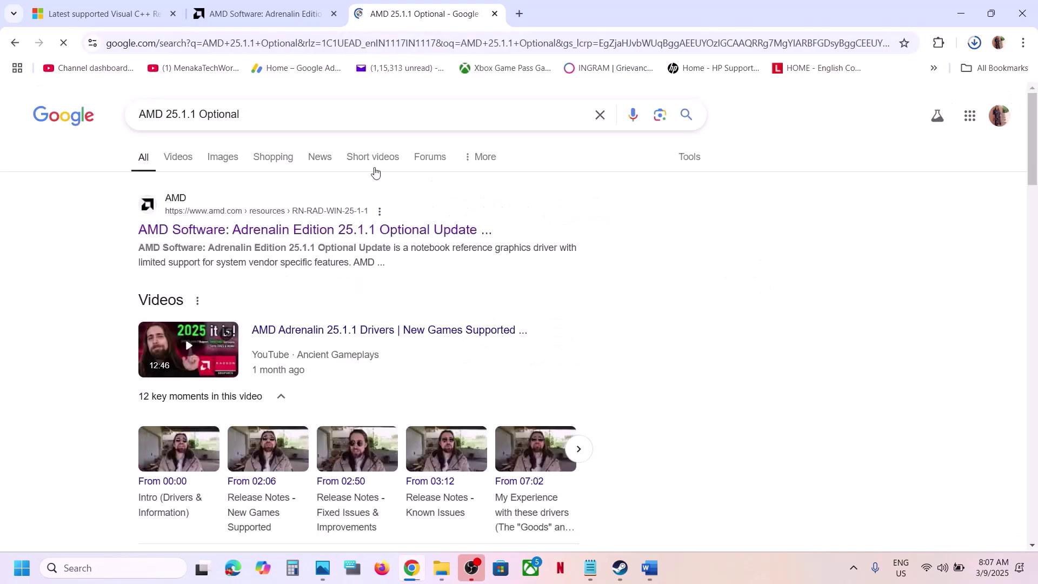
click(335, 230)
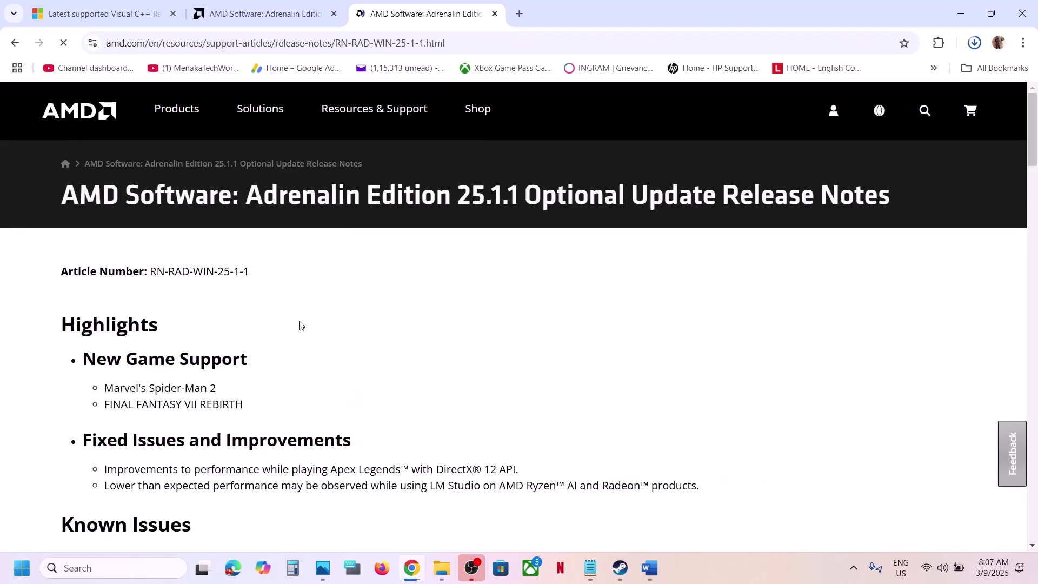
scroll(301, 325, down, 12)
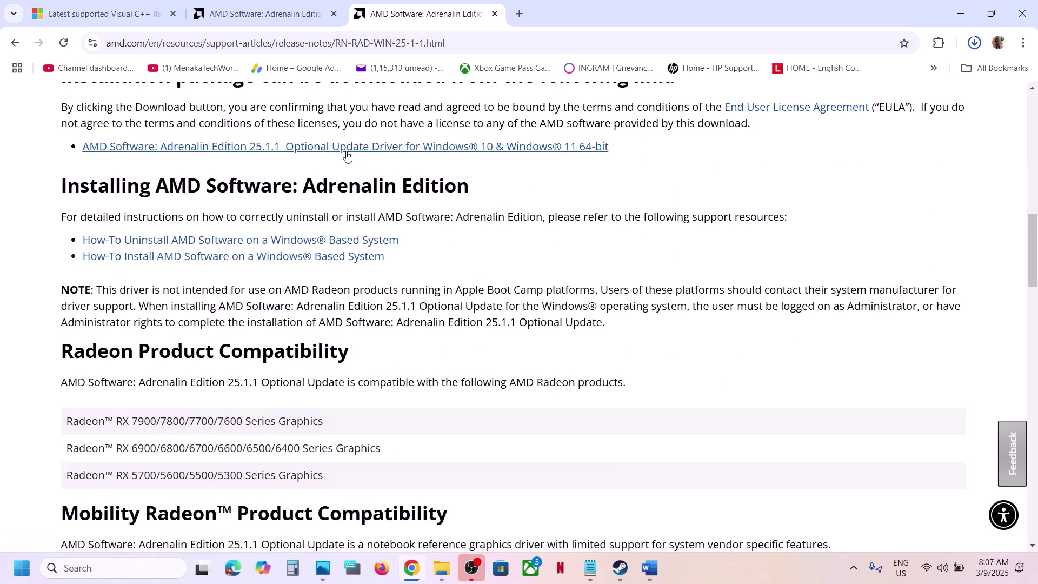
click(346, 154)
click(976, 48)
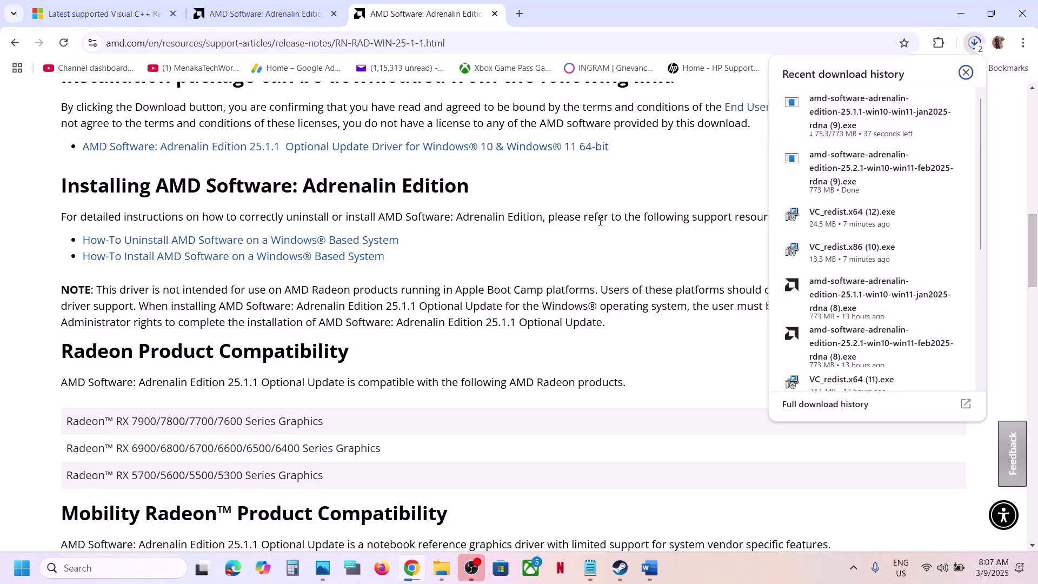
click(966, 72)
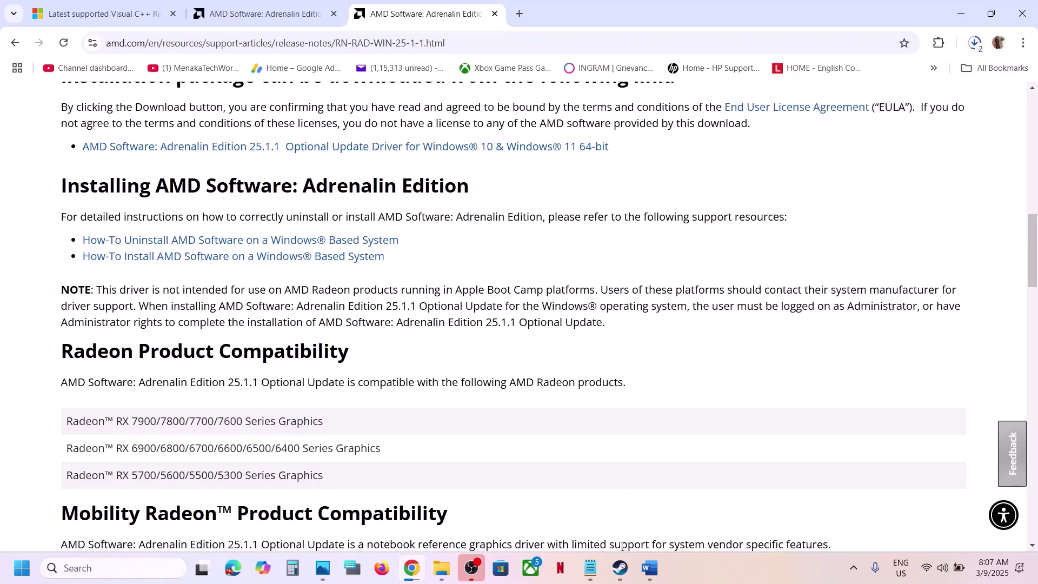
click(620, 569)
click(645, 575)
scroll(542, 419, down, 3)
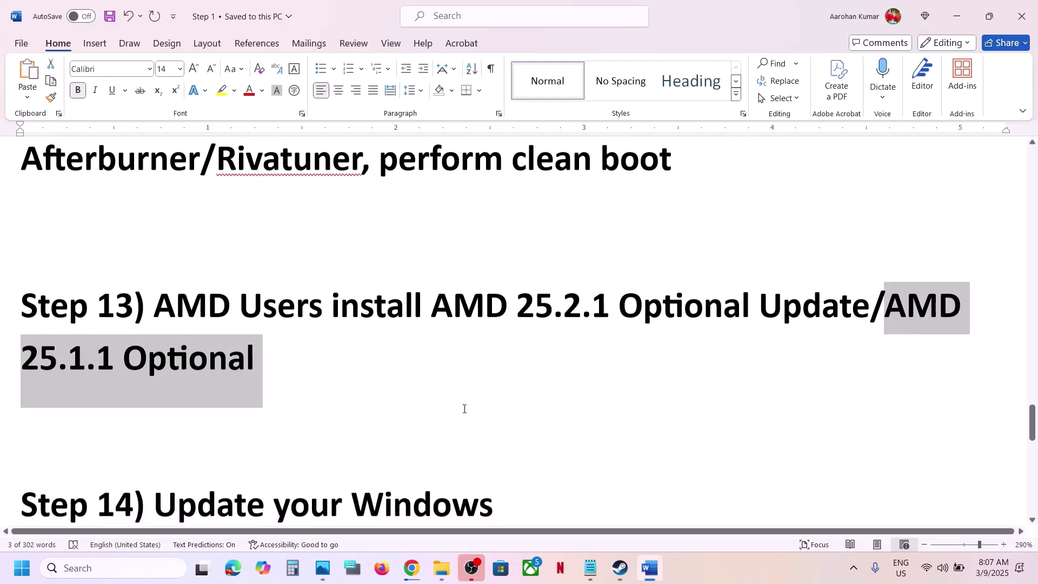
Start a check for updates on the Windows Update page of Settings
drag(178, 409, 513, 383)
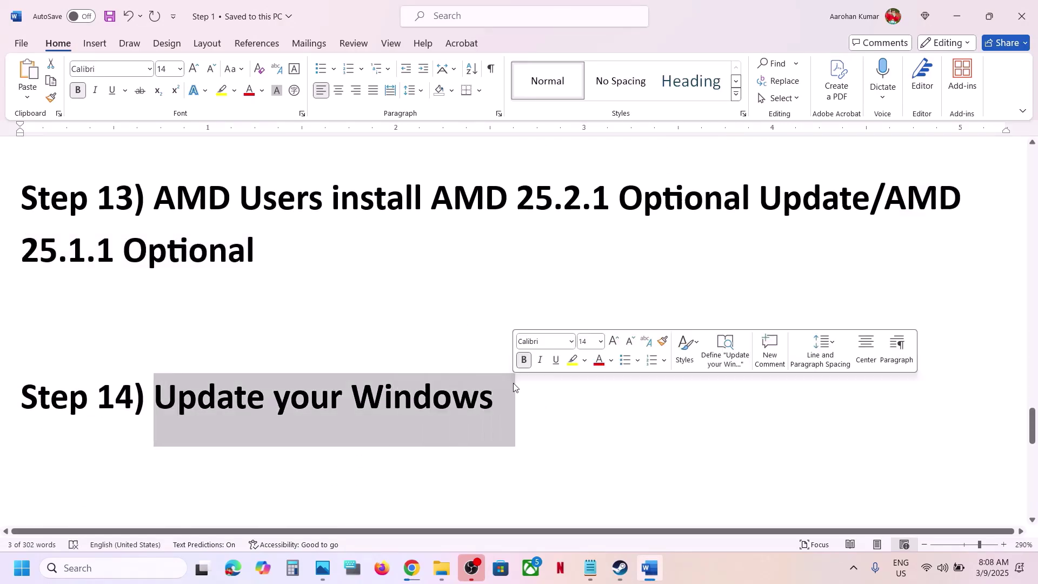
key(super+i)
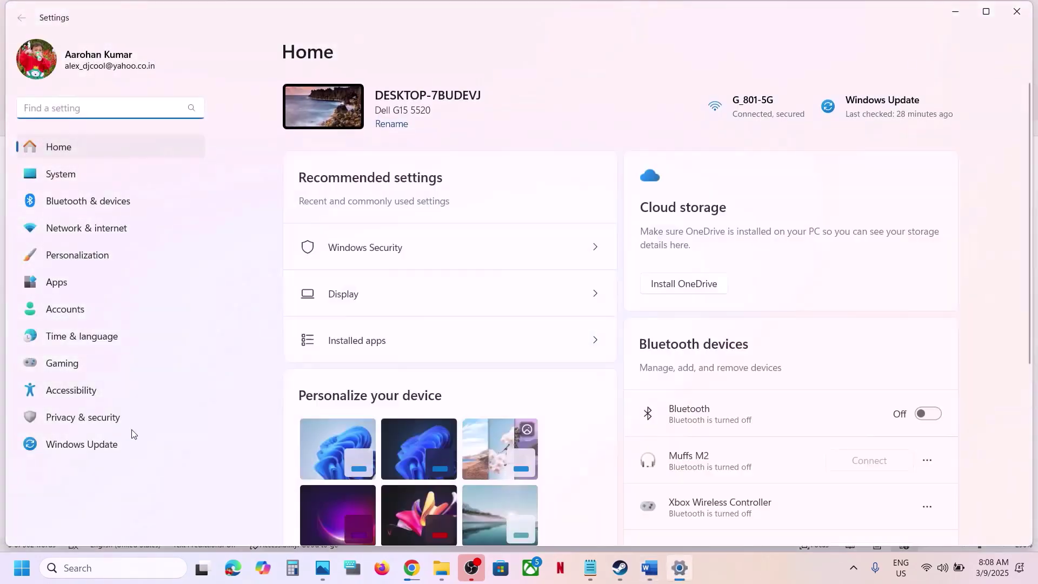
click(82, 444)
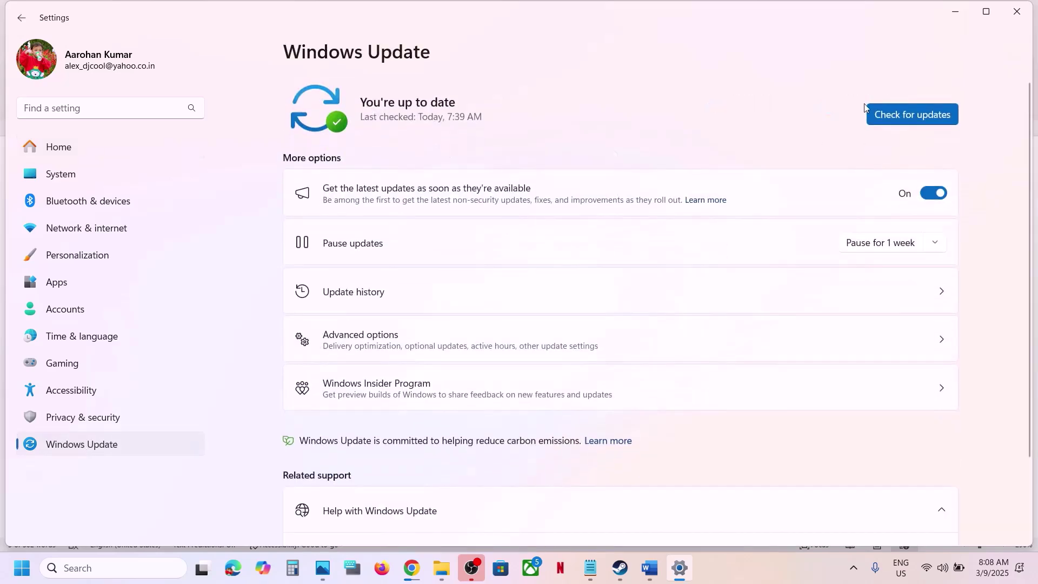
click(891, 117)
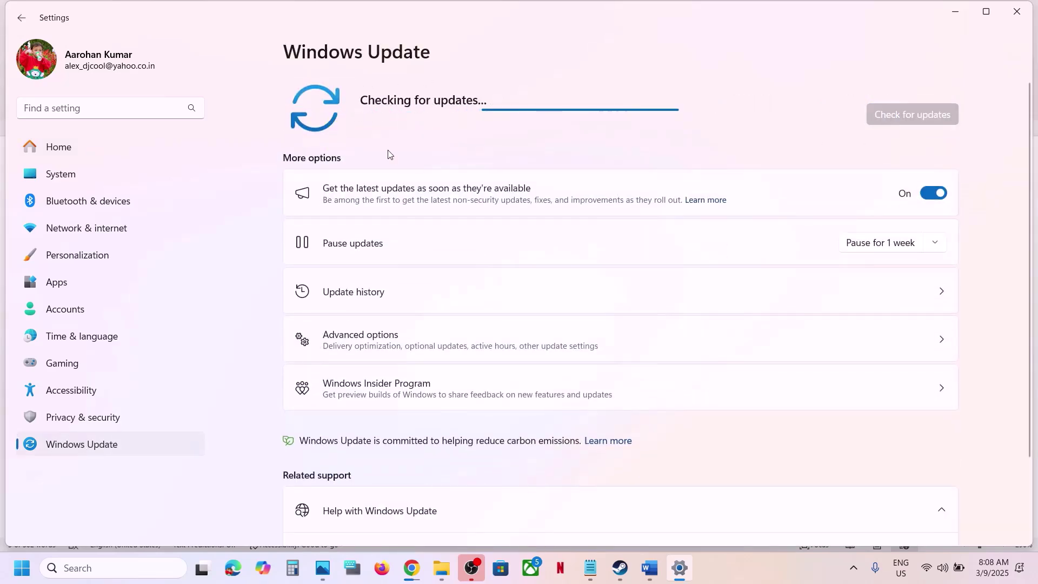
Run winver to confirm Windows 24H2 (OS Build 26100.3323), then return to the Word guide
click(22, 568)
click(393, 522)
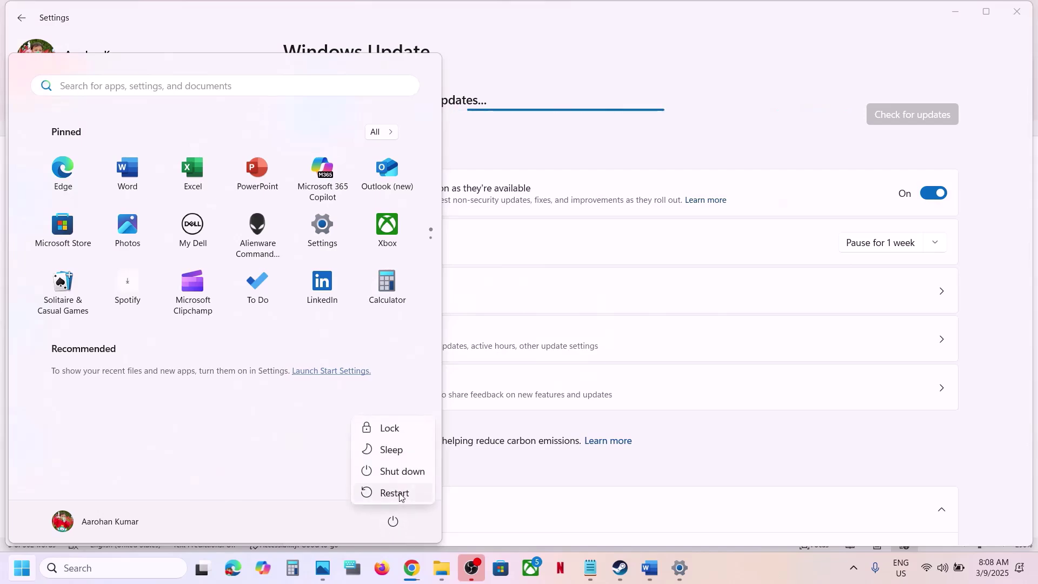
click(482, 501)
click(483, 503)
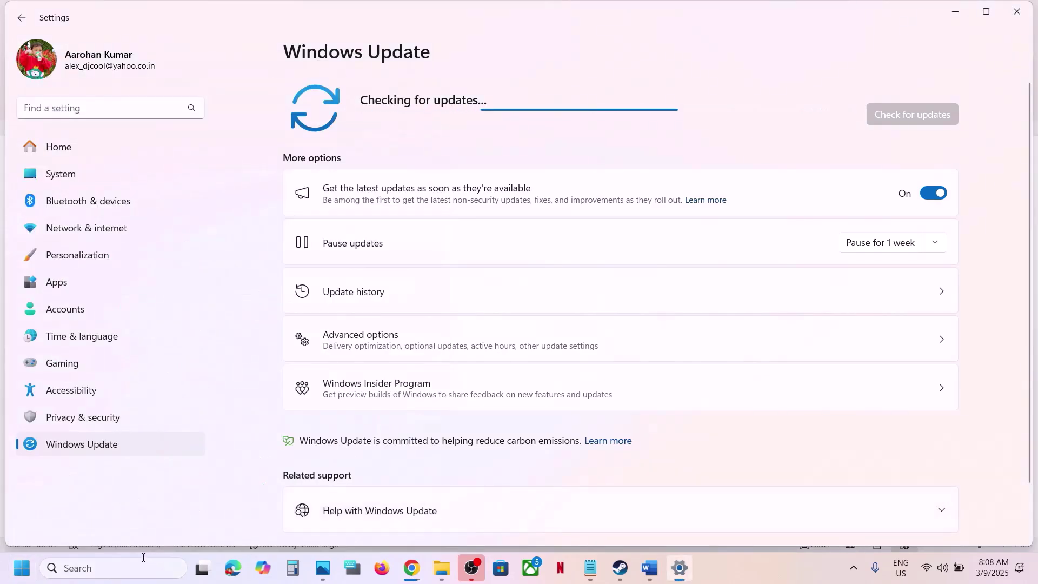
click(128, 567)
text(winver)
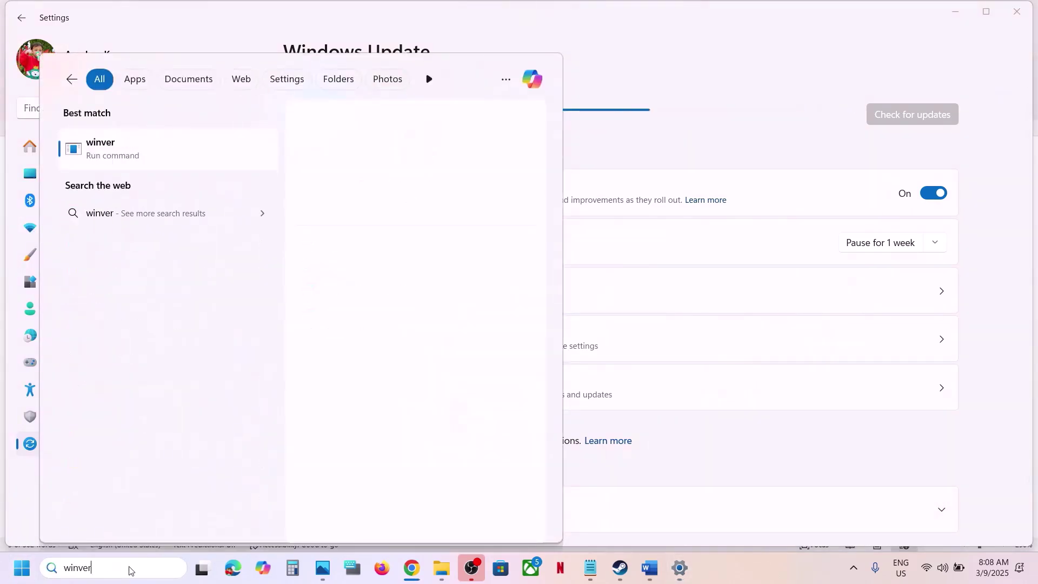
click(102, 142)
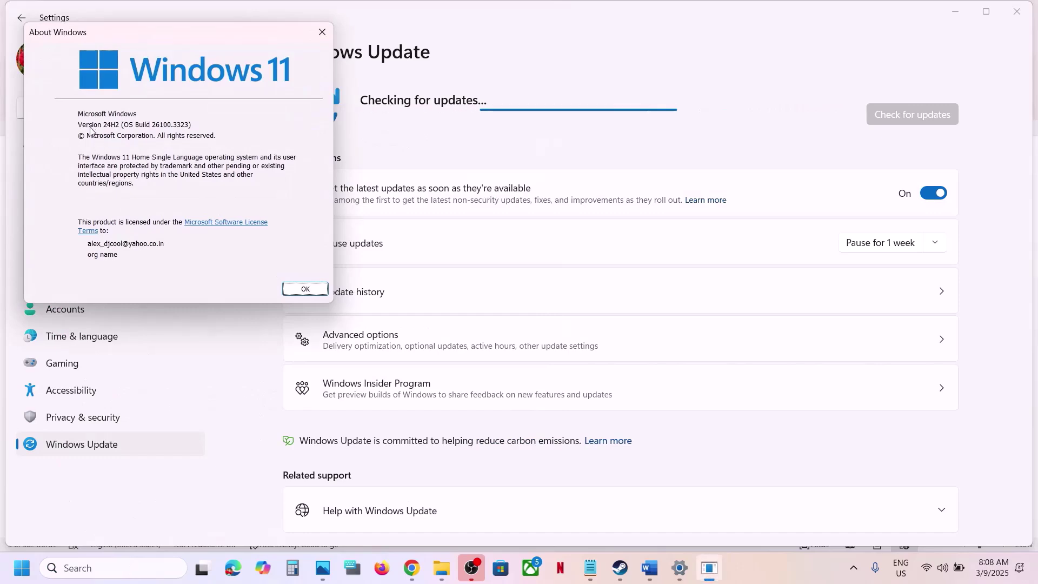
click(321, 33)
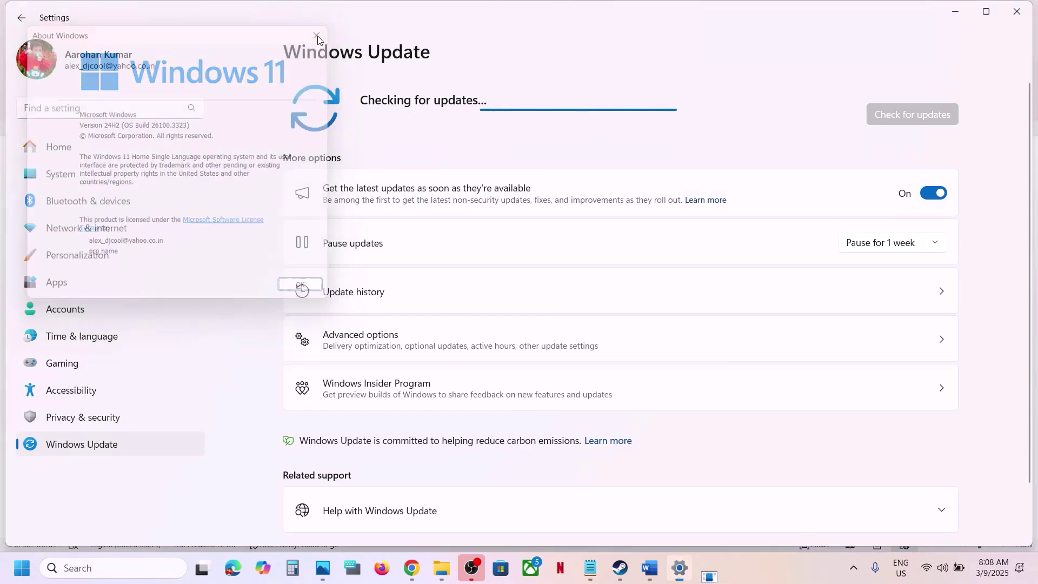
click(655, 577)
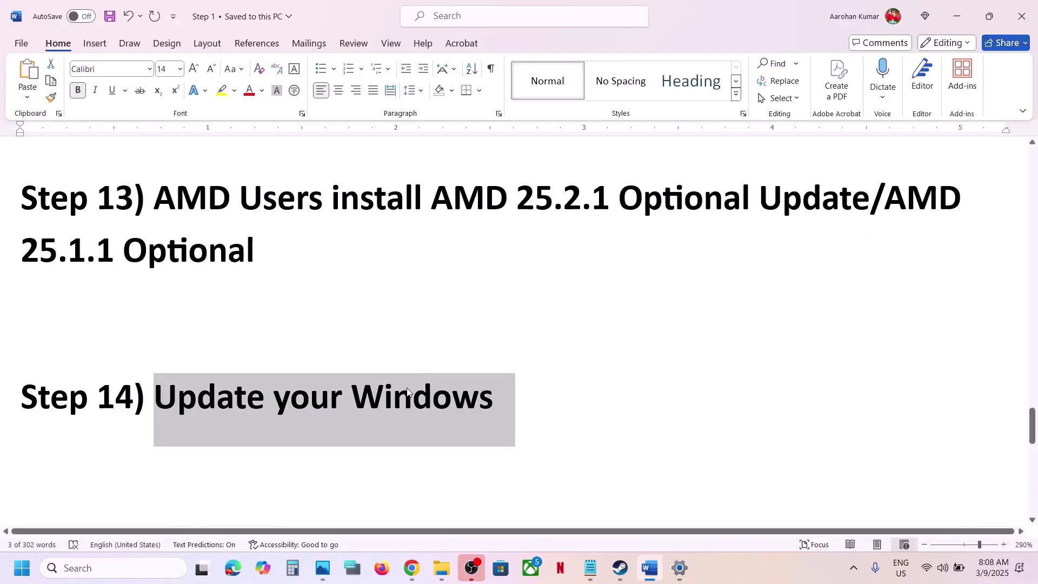